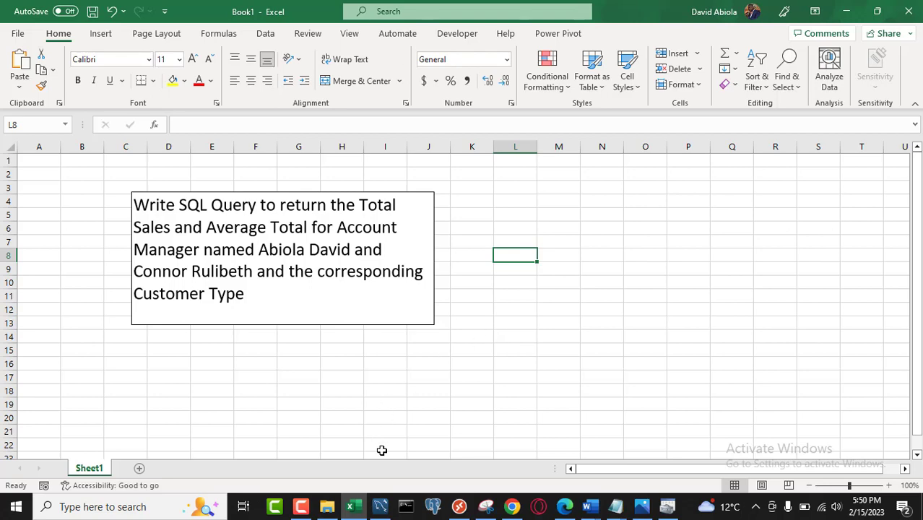
Step: Switch to MySQL Workbench to show the sales.fsales query and its result rows
left_click(381, 507)
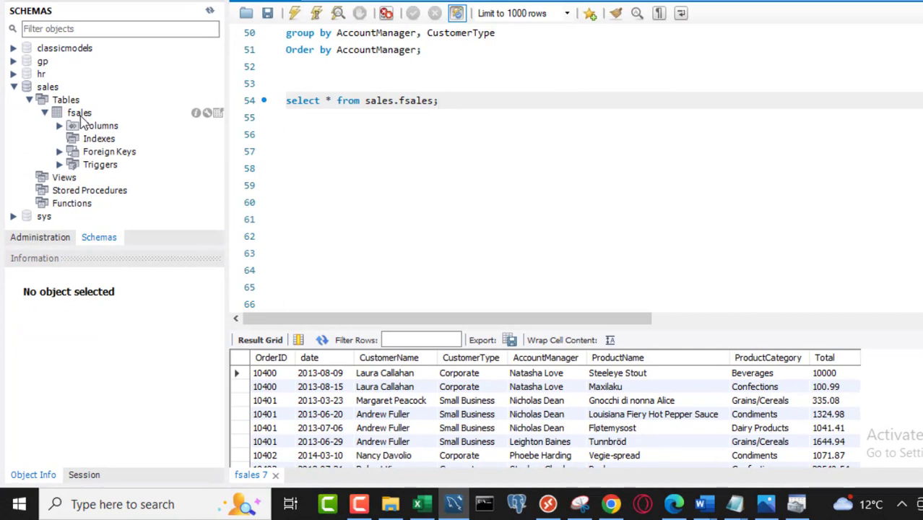
Step: Highlight the fsales query on line 54 and an AccountManager result, then bring up the YouTube tutorial
left_click_drag(437, 102, 285, 104)
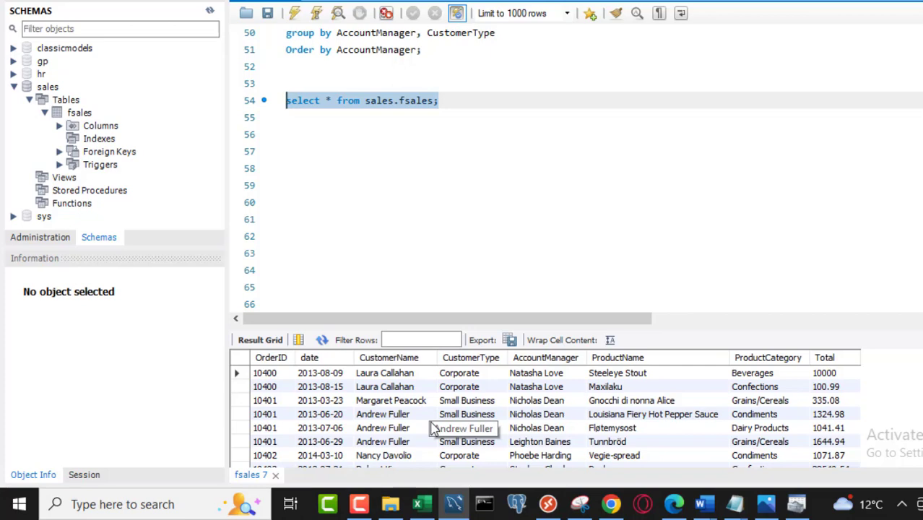
left_click(528, 416)
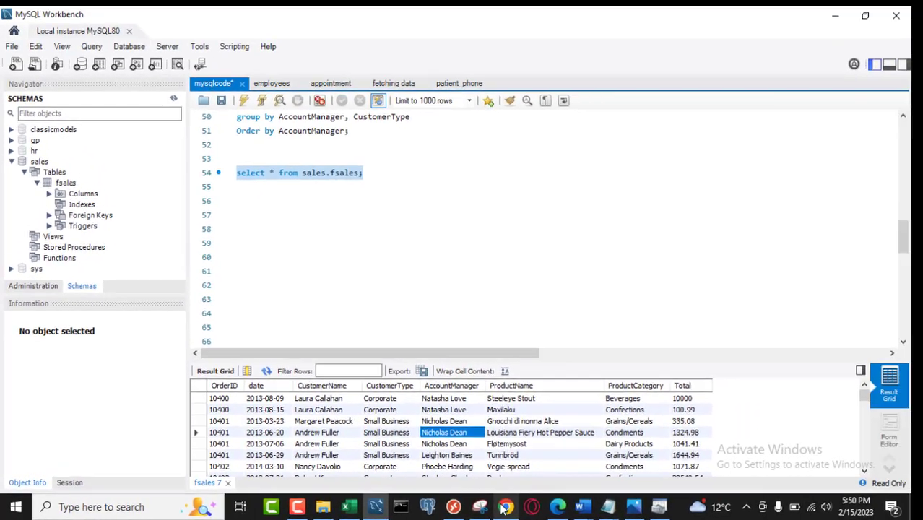
left_click(611, 503)
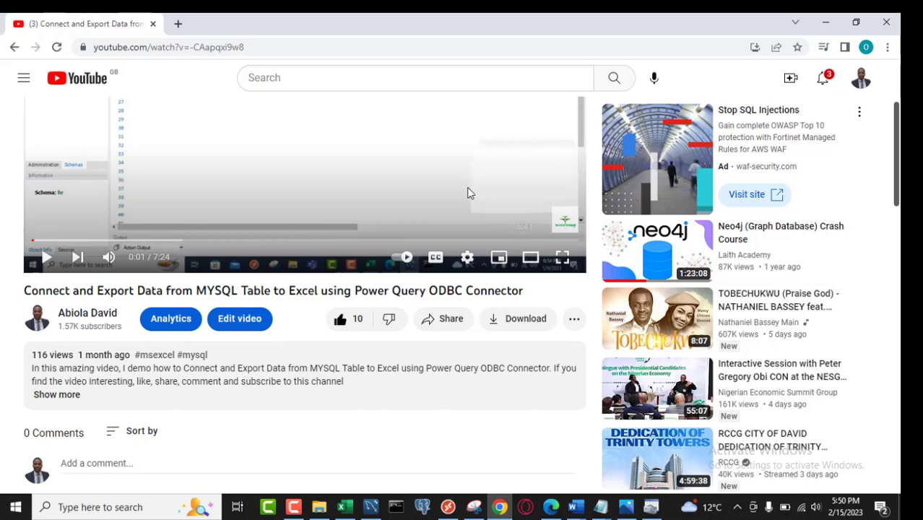
Step: Return from the YouTube tutorial to the Book1 Excel workbook
left_click(345, 508)
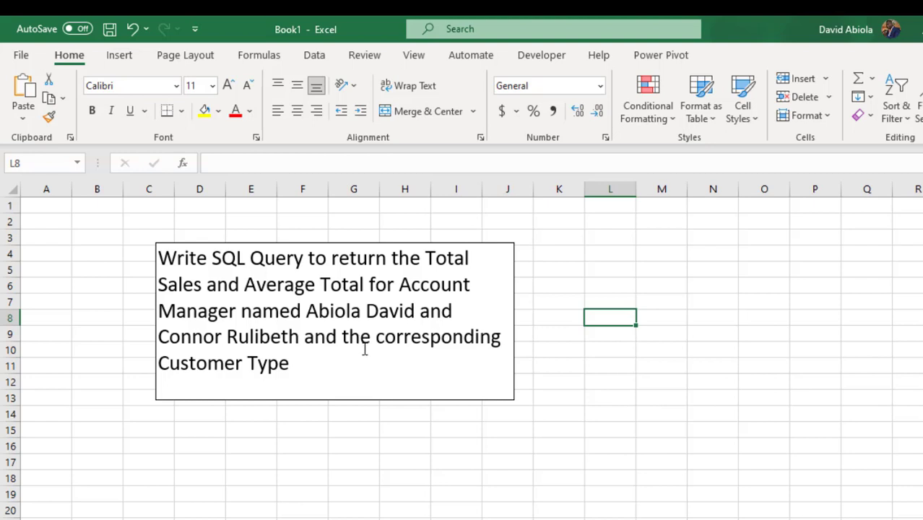
Step: Enter 'hi' in cell M4 and start making it a table with Ctrl+T
left_click(587, 383)
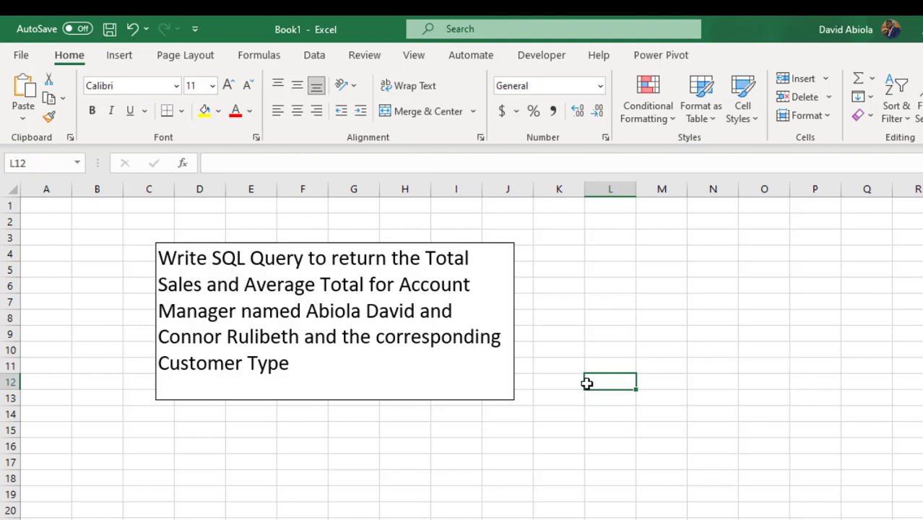
left_click(570, 231)
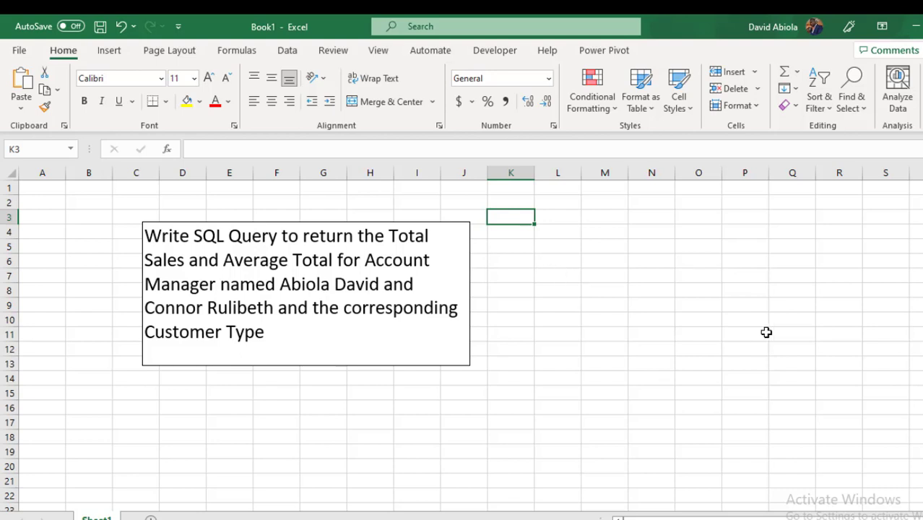
left_click(595, 232)
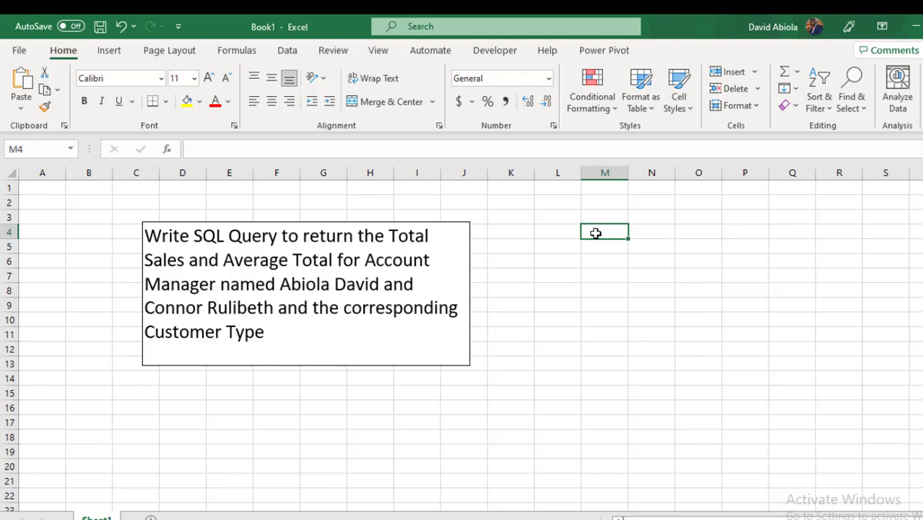
type("hi")
key("ctrl+Return")
key("ctrl+t")
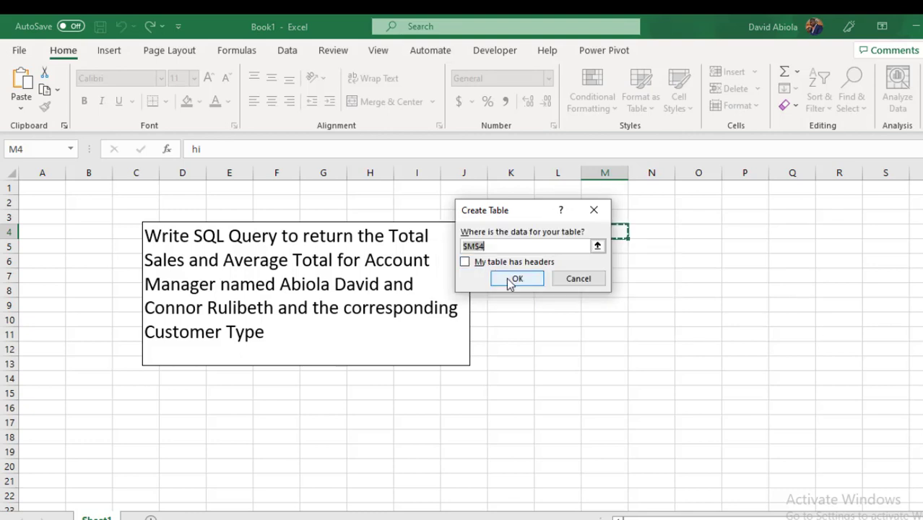
Step: Create Table1 from M4 and load it into Power Query Editor via Data > From Table/Range
left_click(508, 279)
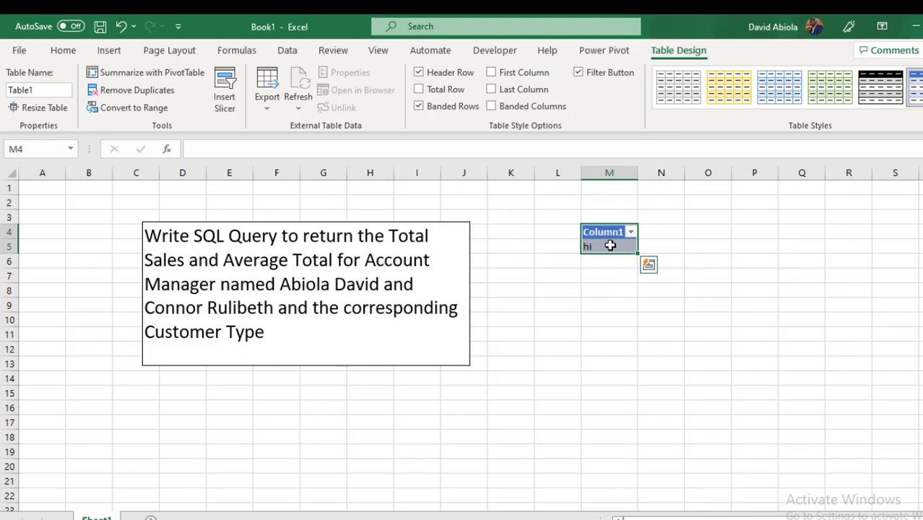
right_click(610, 246)
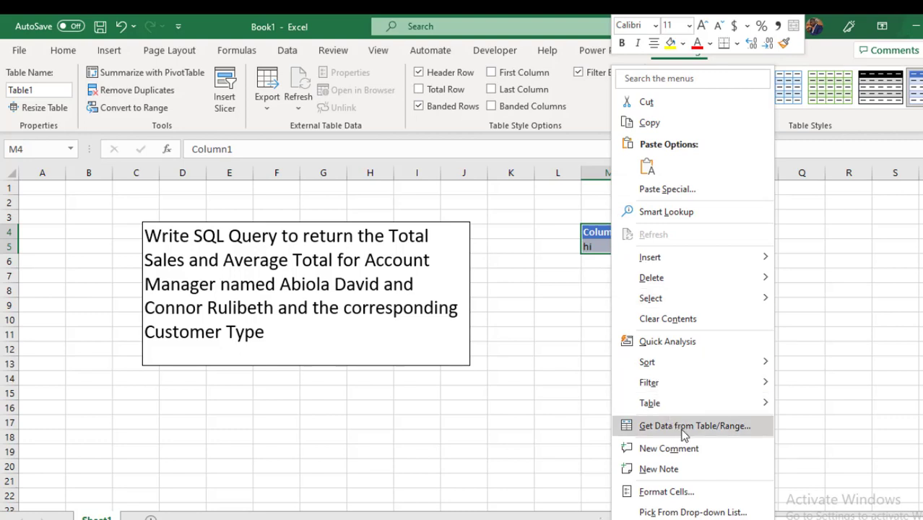
key("Escape")
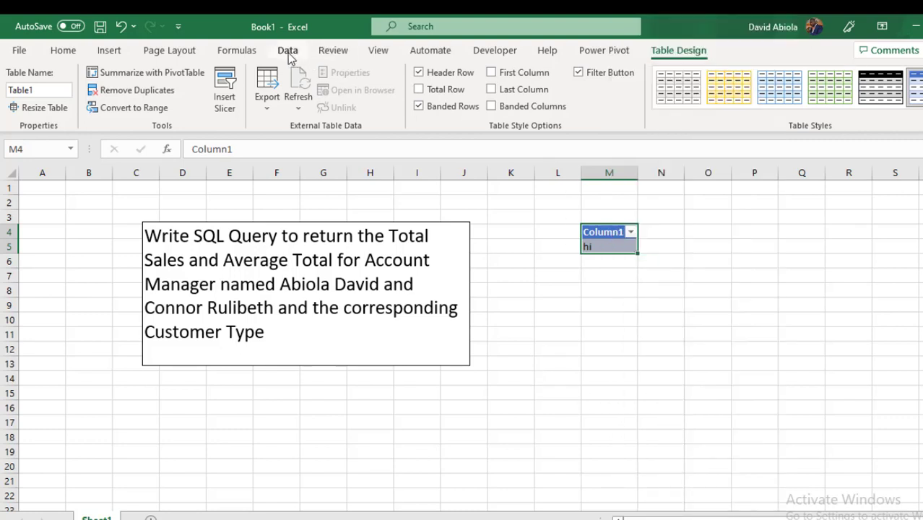
left_click(289, 53)
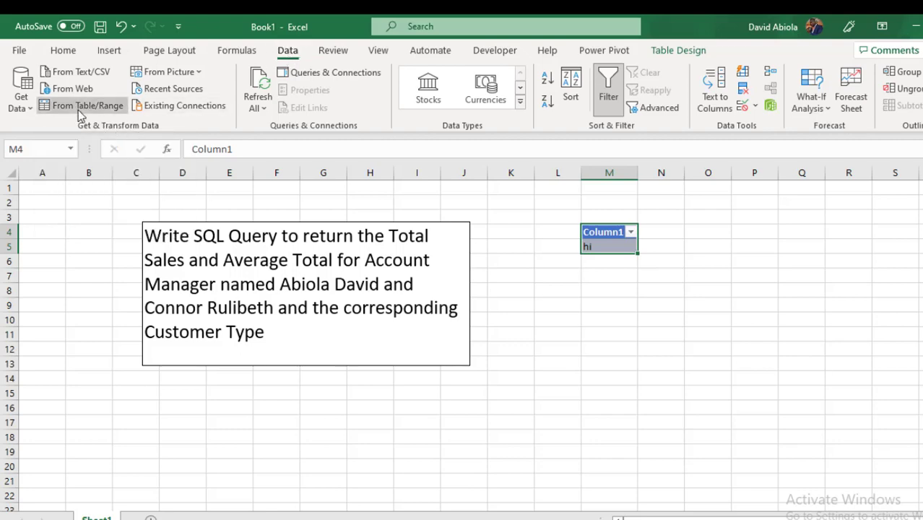
left_click(81, 110)
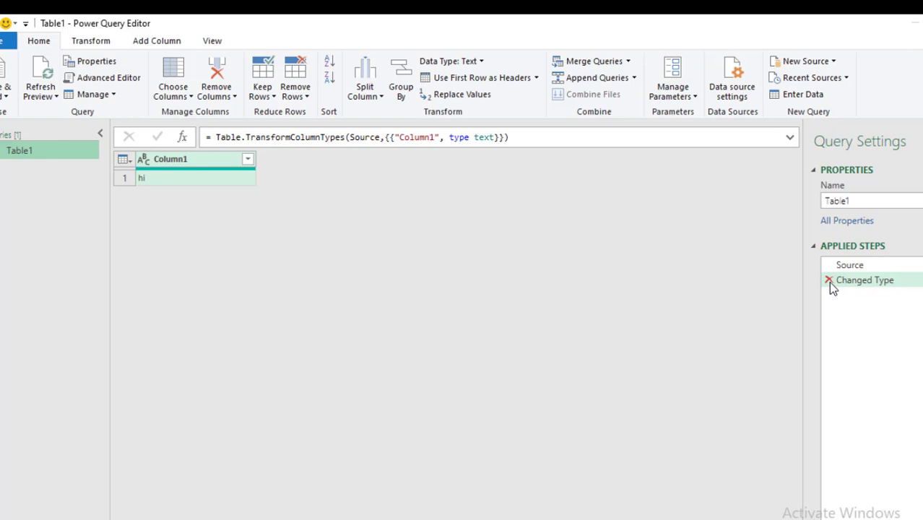
Step: Remove the Changed Type step and clear the Source formula text
left_click(828, 281)
left_click_drag(459, 137, 215, 139)
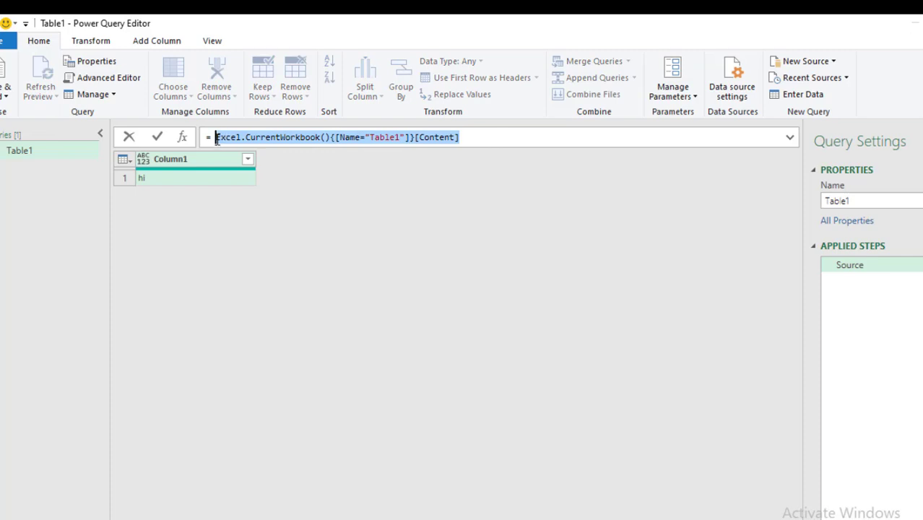
key("BackSpace")
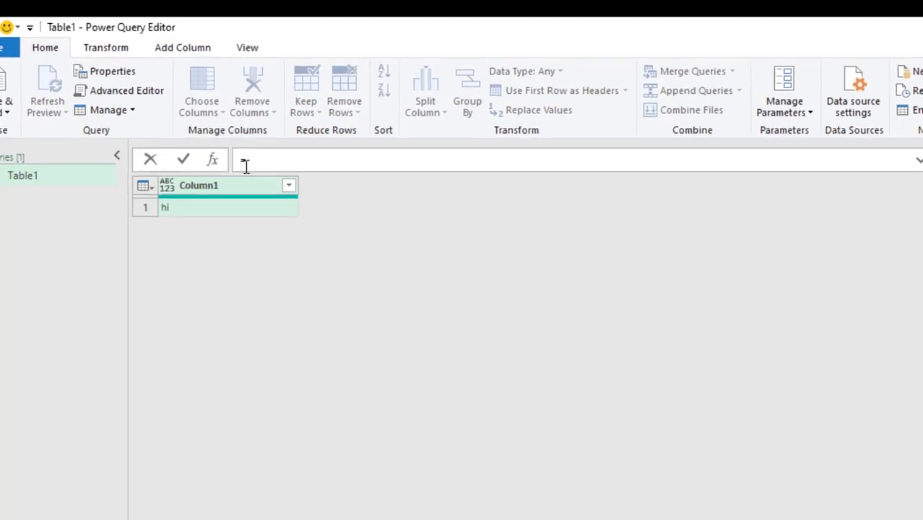
Step: Change the Source formula to = Odbc.Query( and look up the available ODBC data source names
type("odbc")
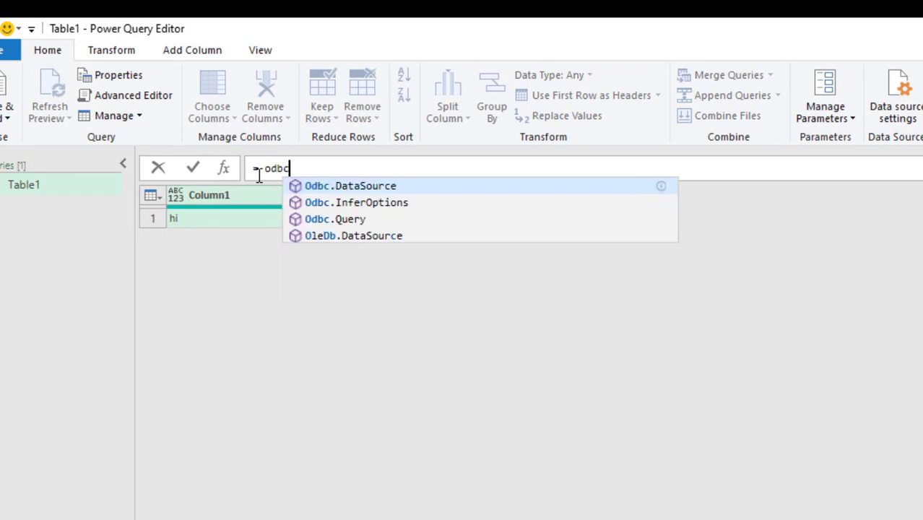
key("Down")
key("Down")
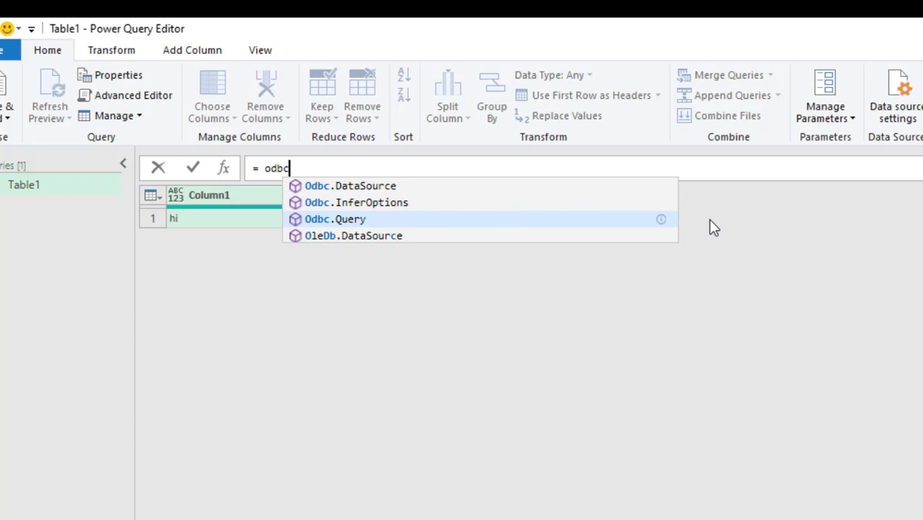
left_click(661, 221)
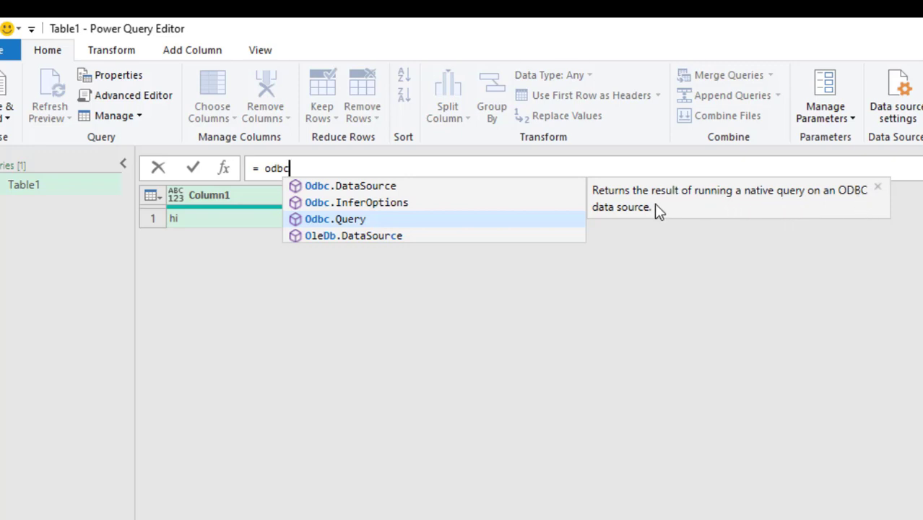
left_click(352, 220)
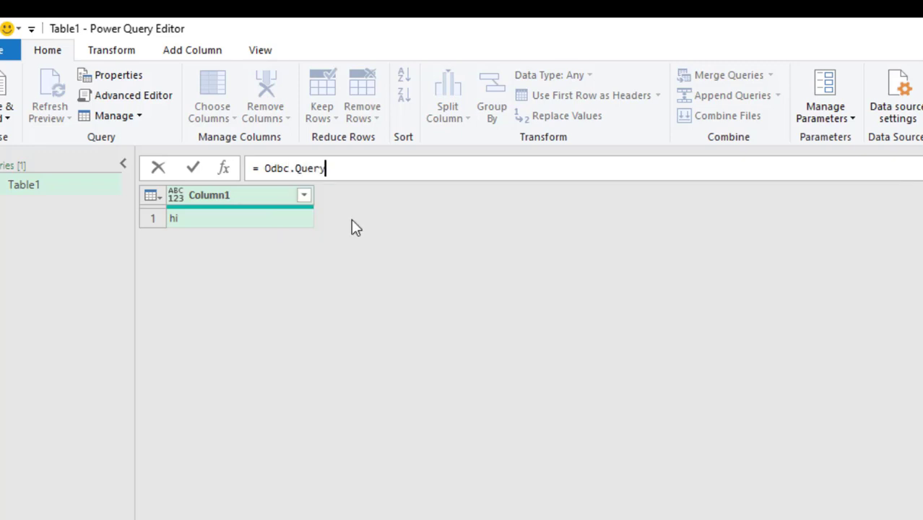
type("(")
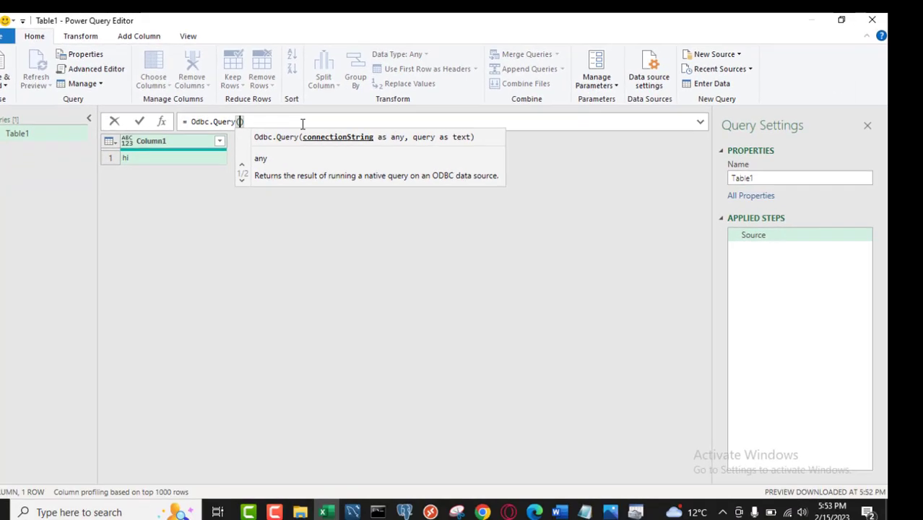
left_click(636, 512)
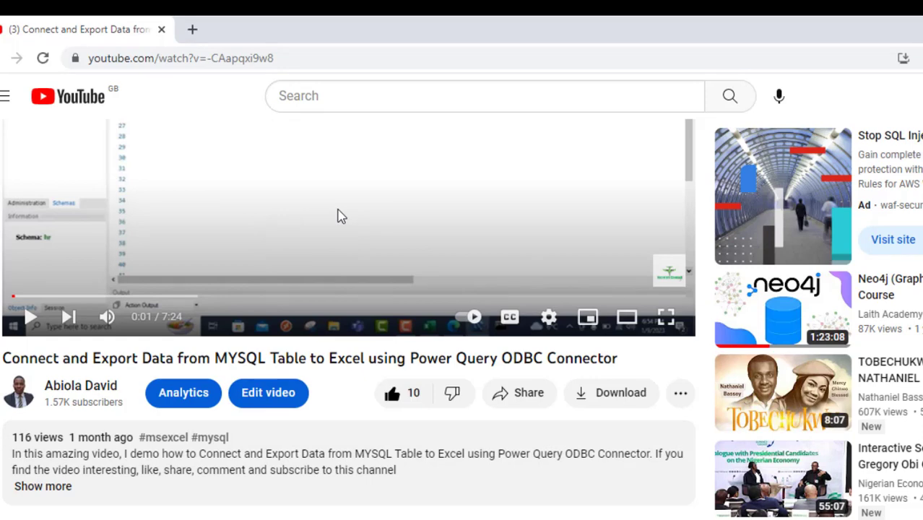
Step: Check the mySQL entry in the ODBC User DSN list and close the administrator
left_click(620, 517)
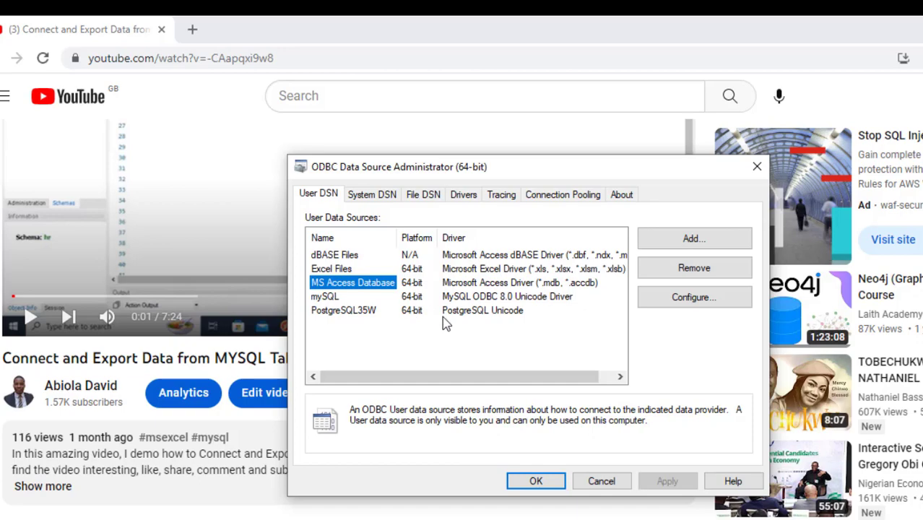
left_click(757, 167)
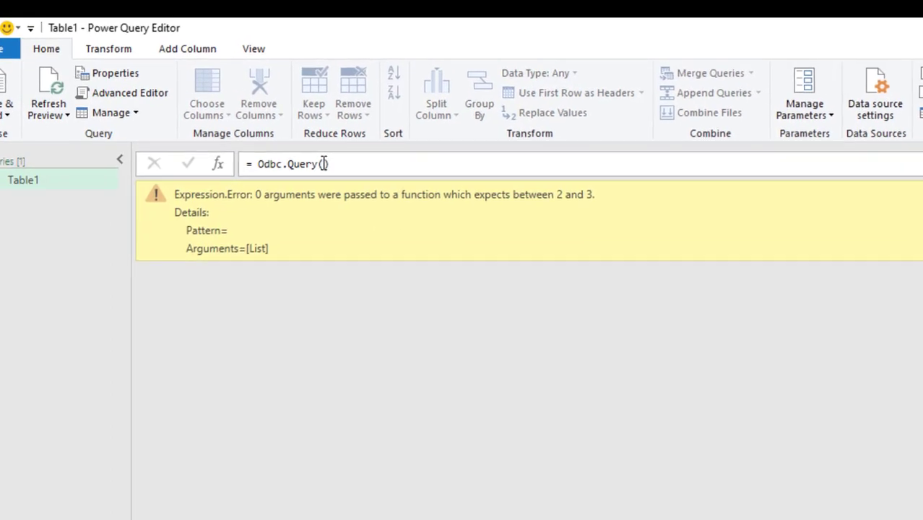
Step: Set Odbc.Query's first argument to "dsn=mySQL" and add a comma for the SQL argument
left_click(323, 164)
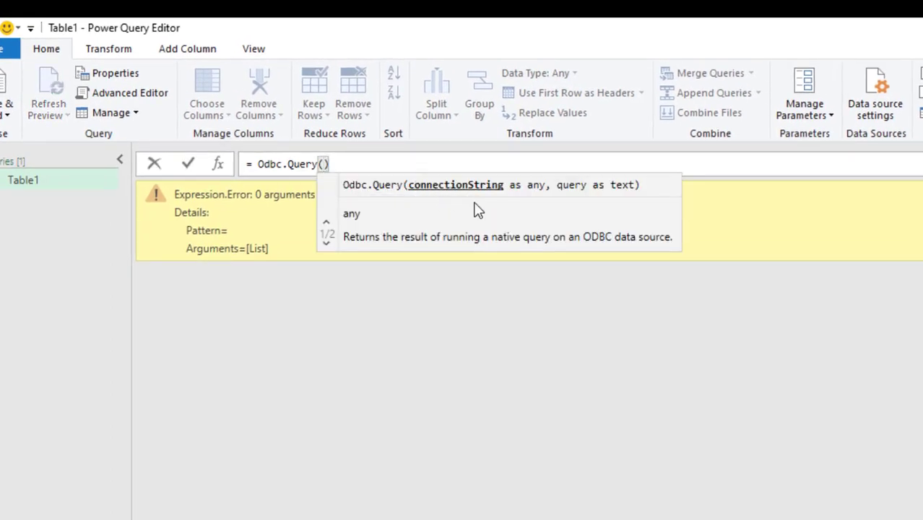
type("\"dsn")
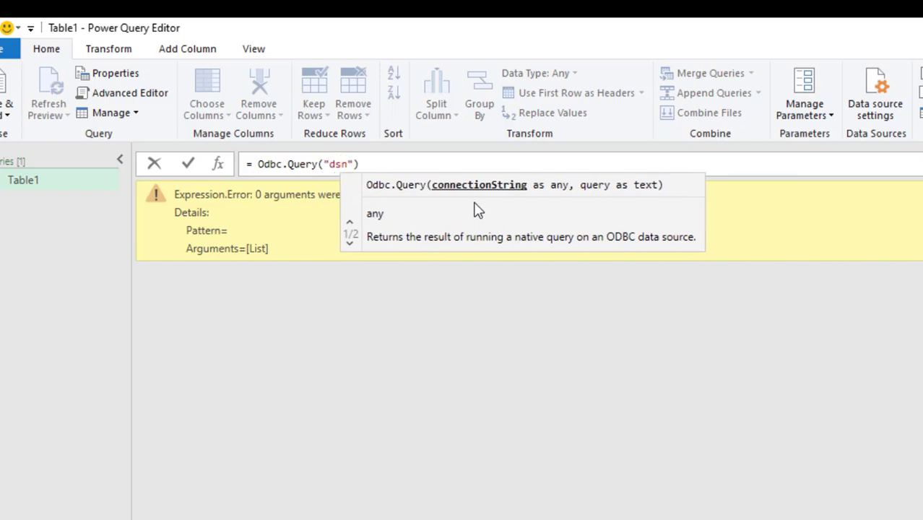
type("=")
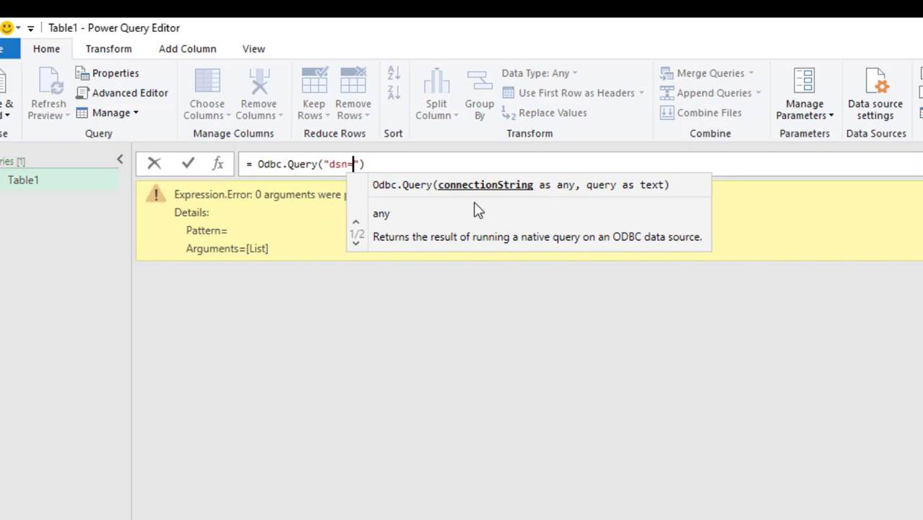
type("mySql")
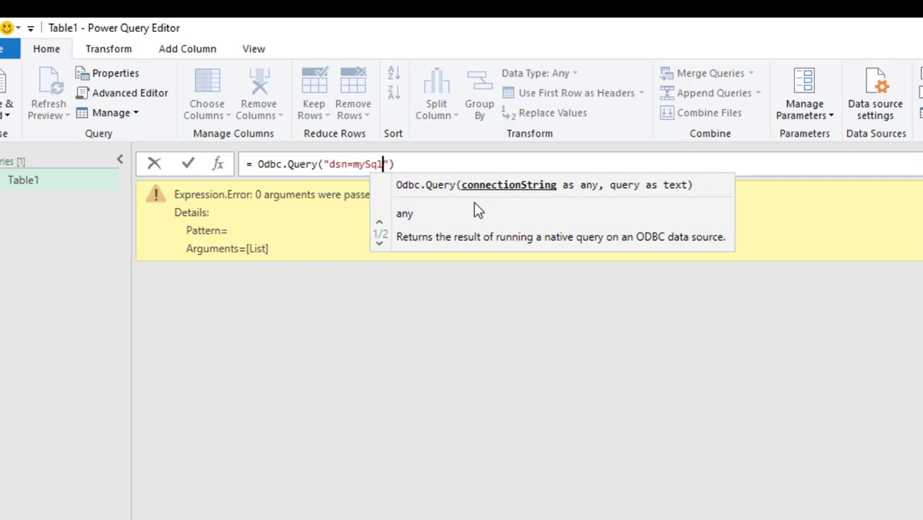
key("BackSpace")
key("BackSpace")
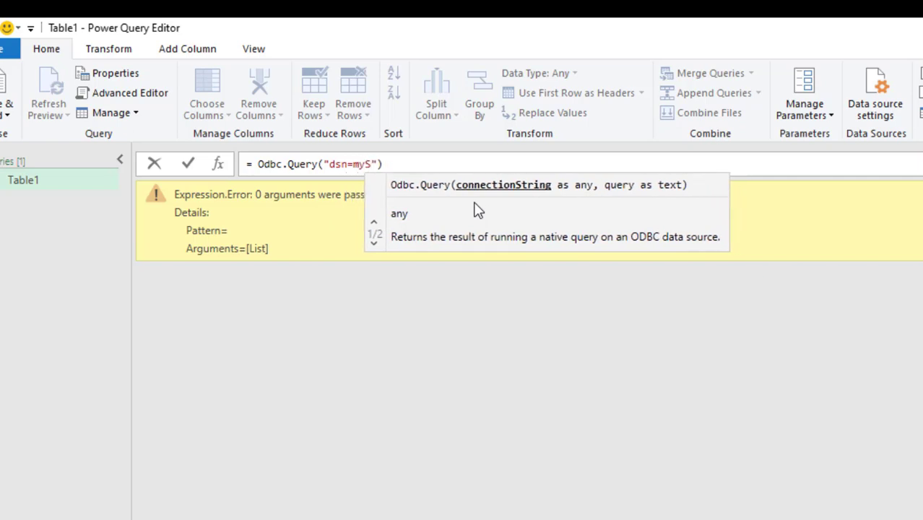
key("BackSpace")
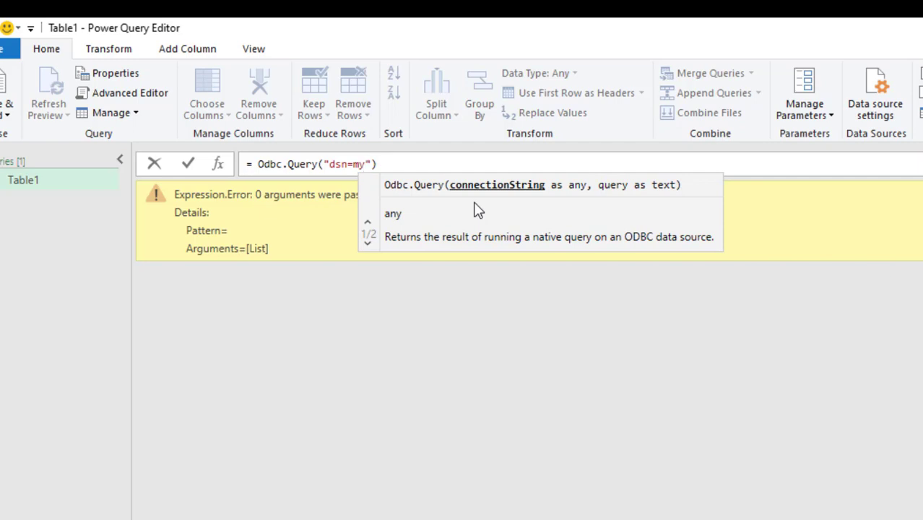
type("SQL")
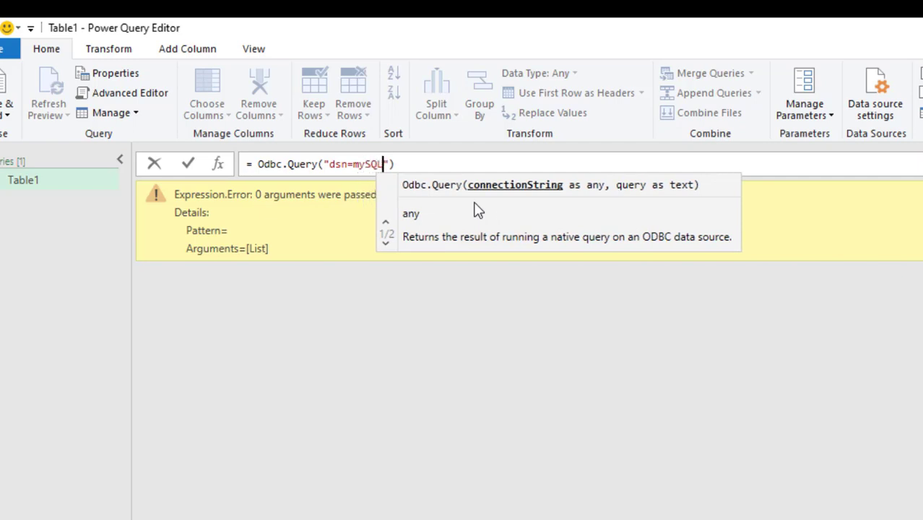
key("Right")
type(",")
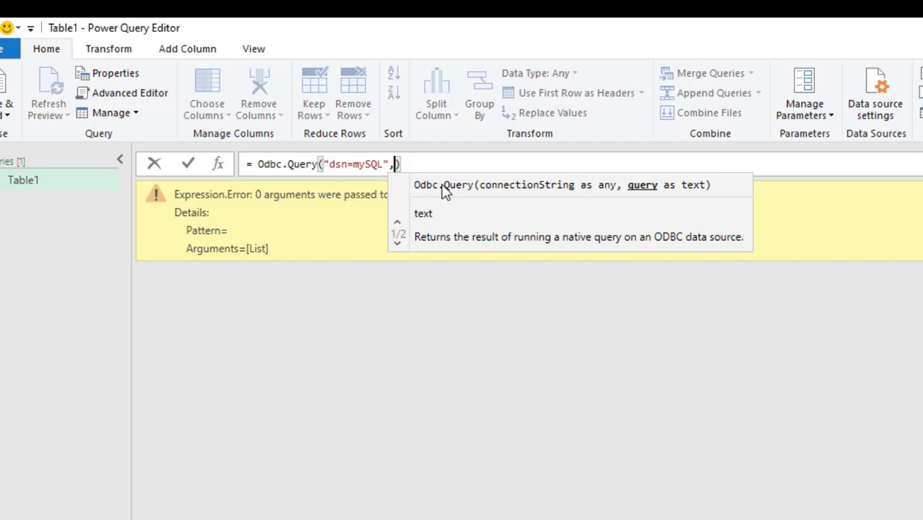
Step: Enter "SELECT AccountManager, CustomerType, SUM(Total) as TotalSales, AVG(Total) as Average_Total_Sales" as the SQL argument
type("\"\"")
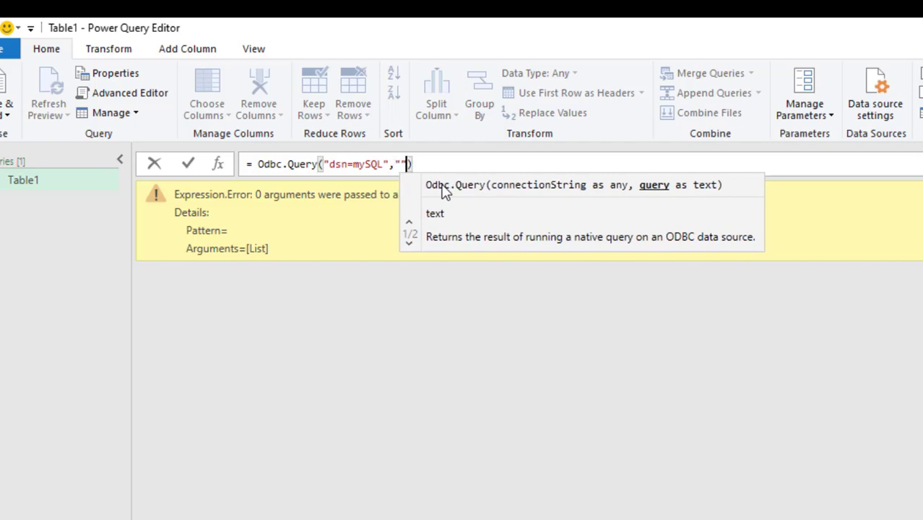
key("Left")
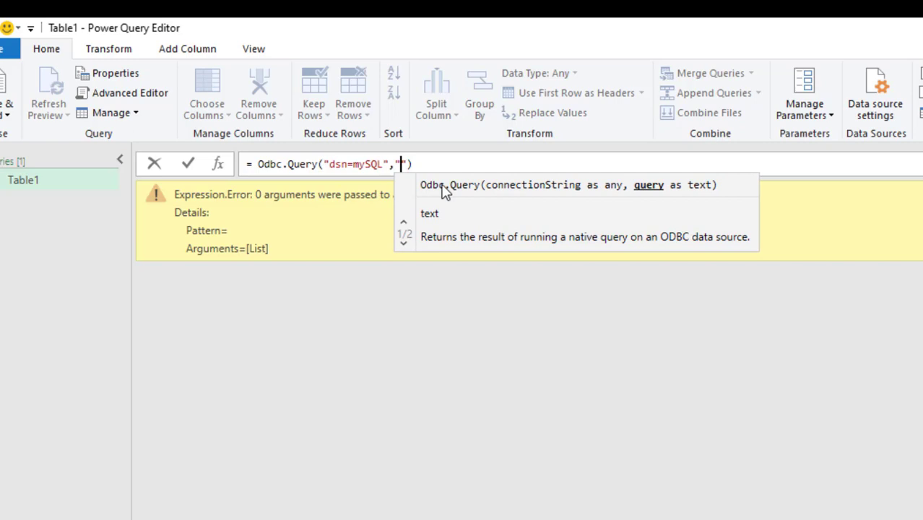
type("SELECT ")
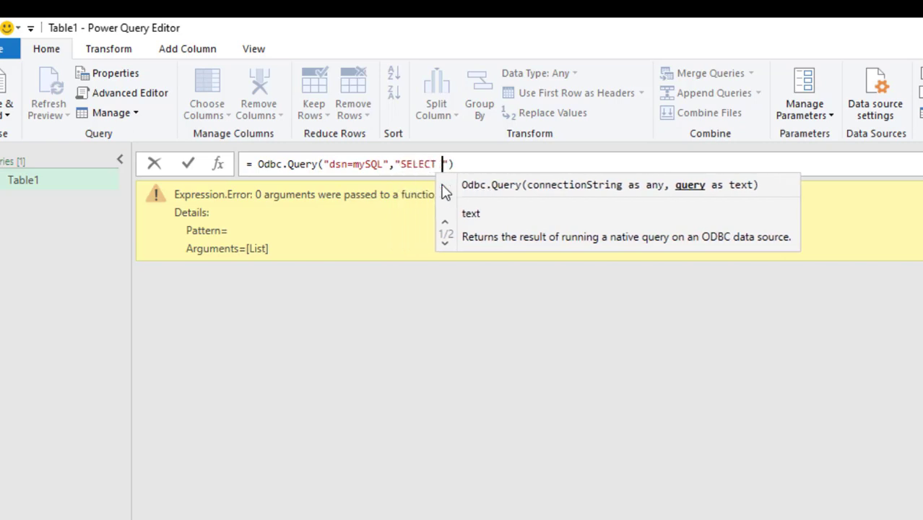
type("Account")
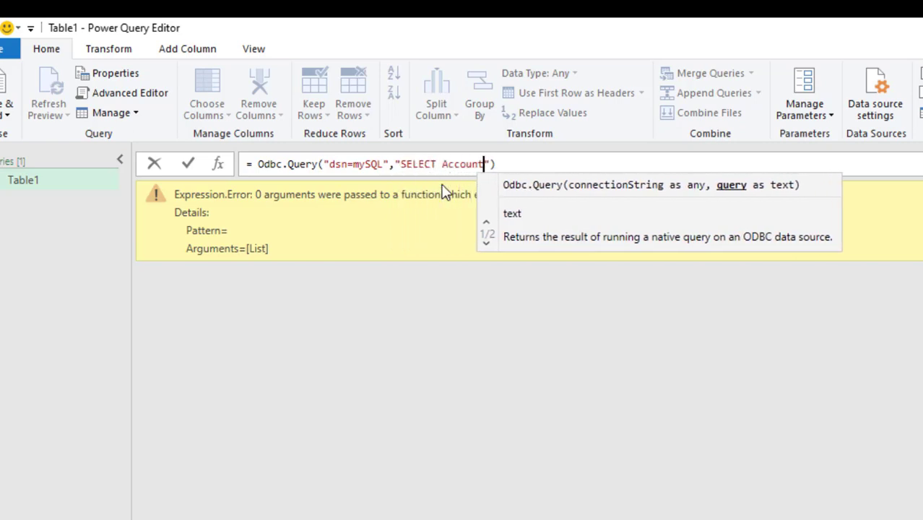
type("Manageer")
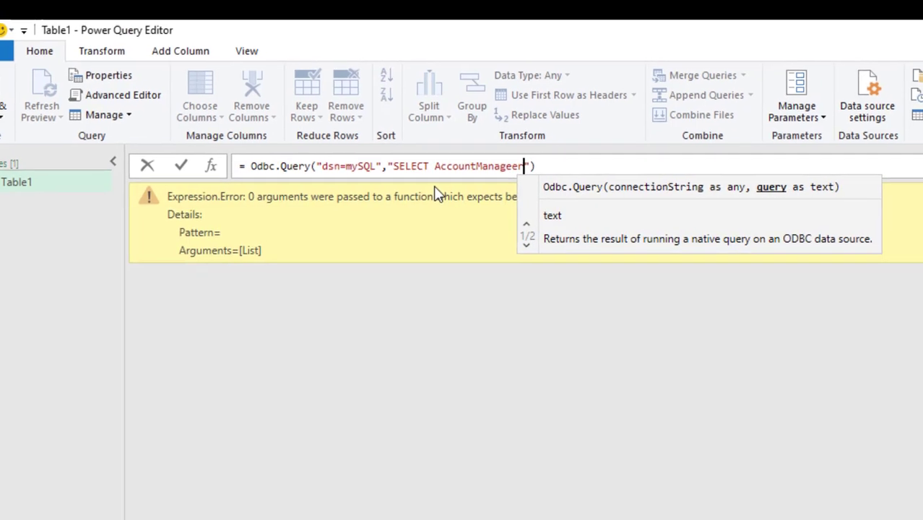
key("BackSpace")
key("BackSpace")
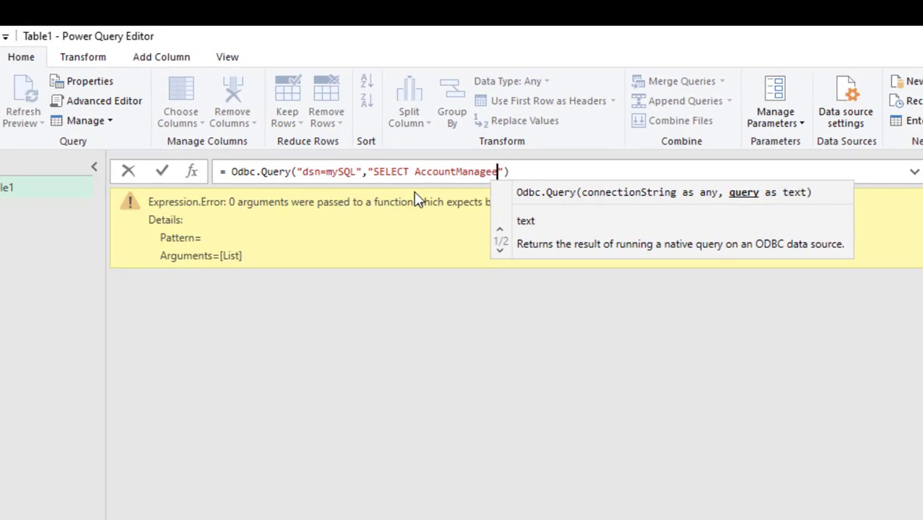
type("r, A")
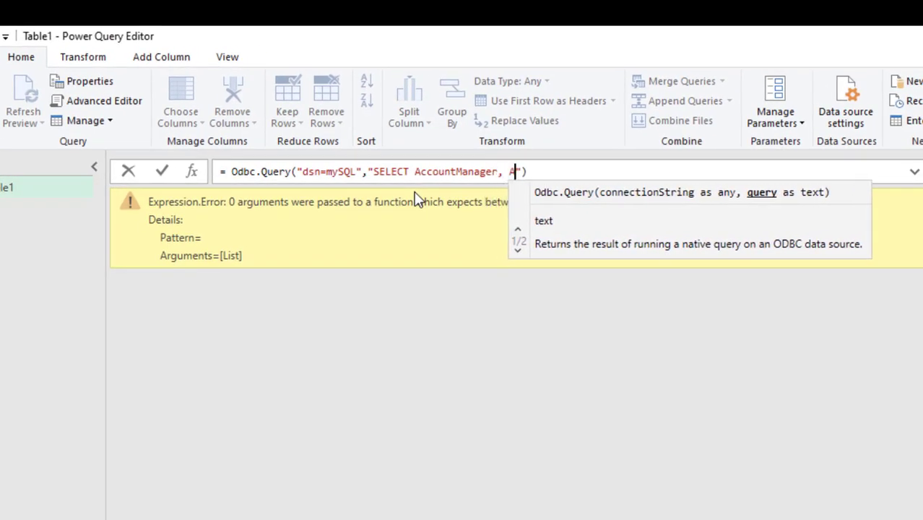
key("shift+Return")
type("CustomerTyp")
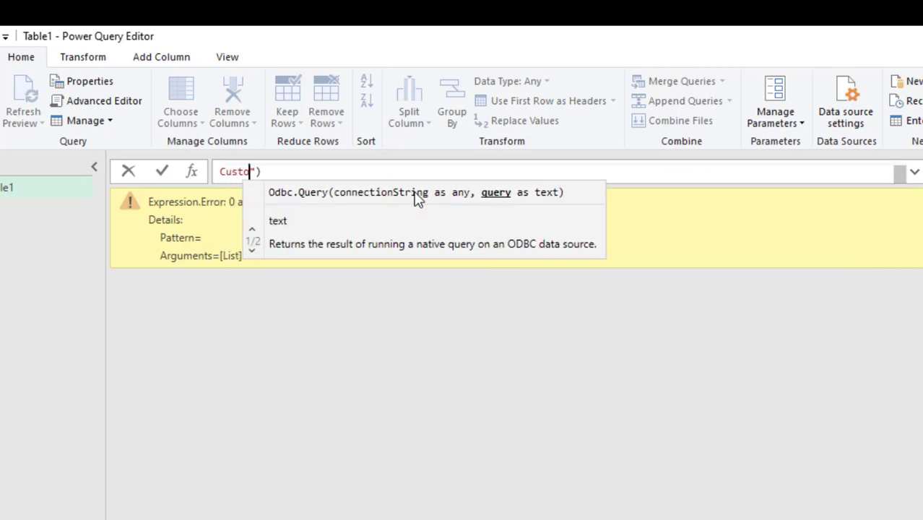
type("e, ")
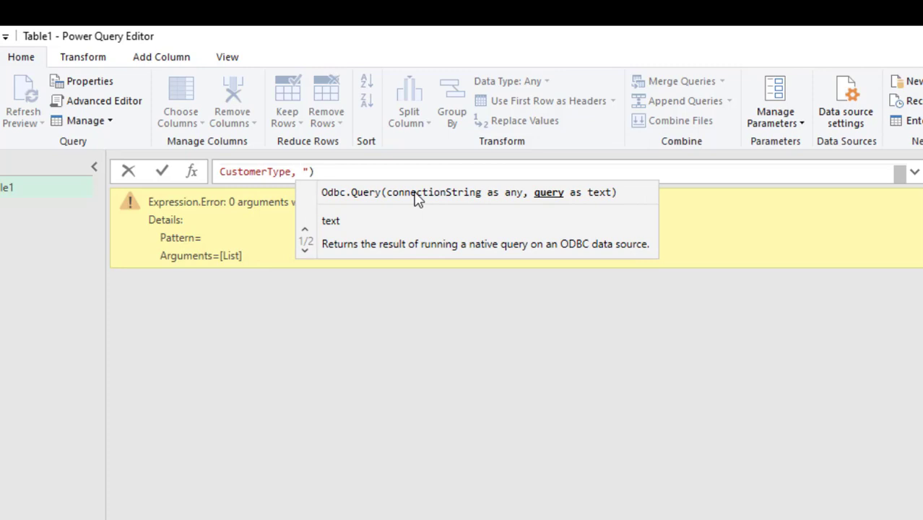
type("SUM(Total) as ")
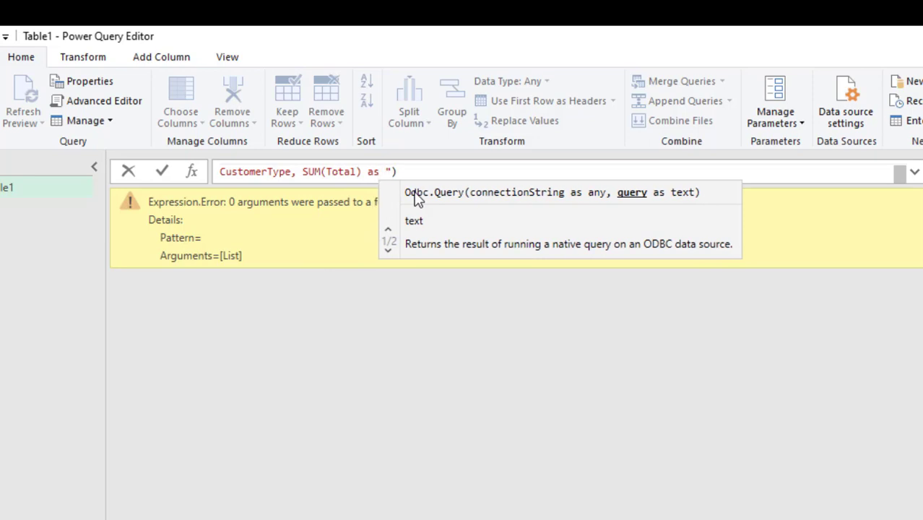
type("TotalSa")
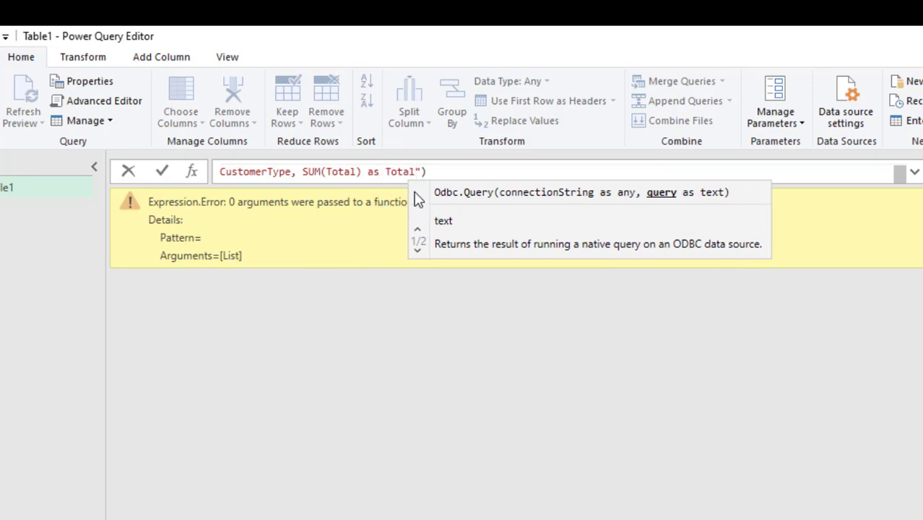
type("les,")
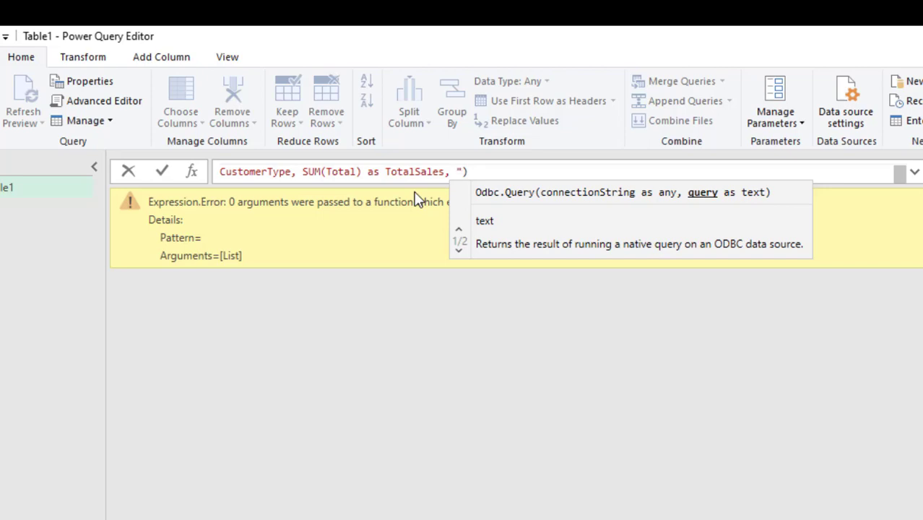
type("avg")
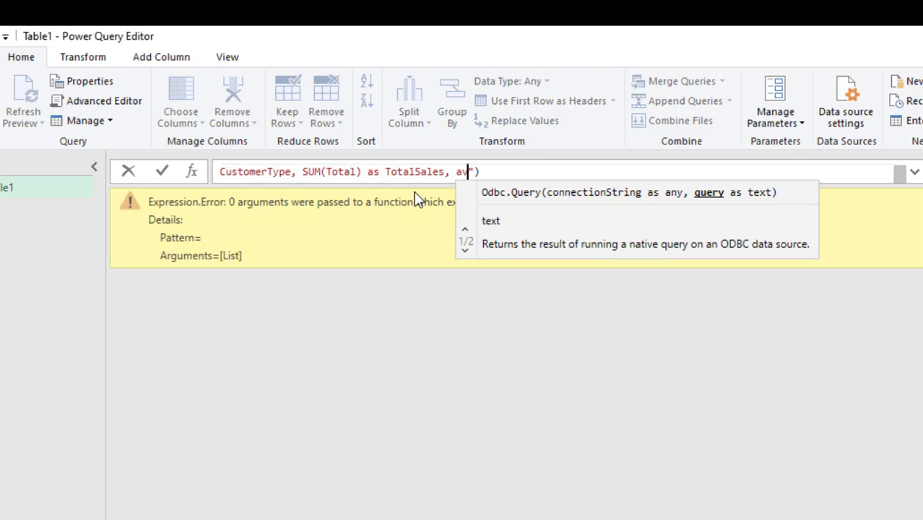
key("BackSpace")
key("BackSpace")
key("BackSpace")
type("AVG(Total")
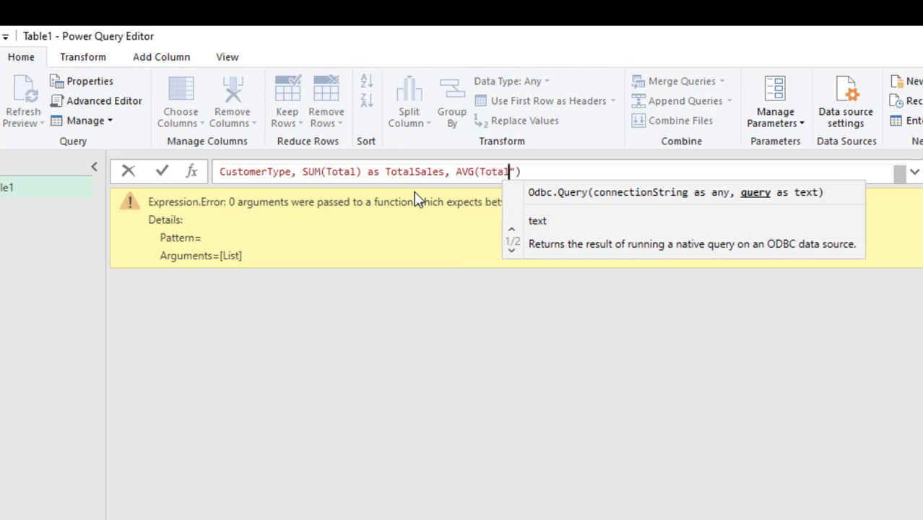
type(") as ")
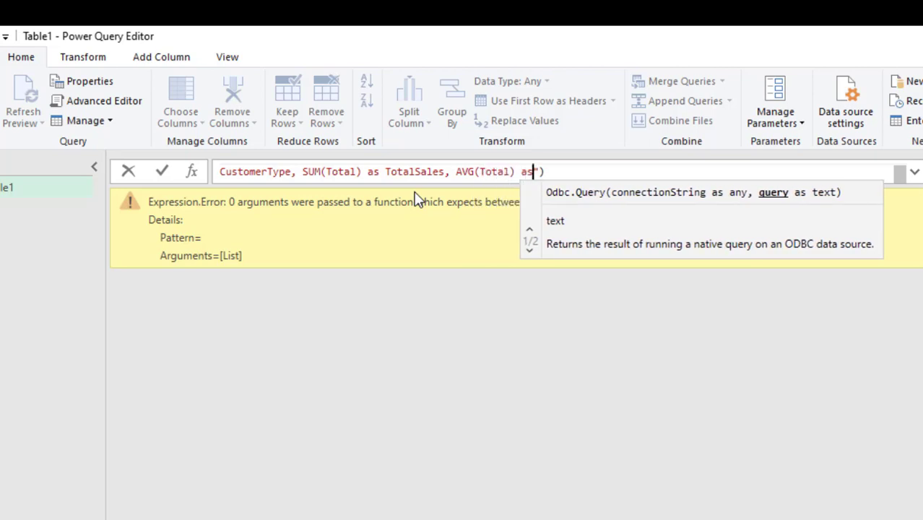
type("Aver")
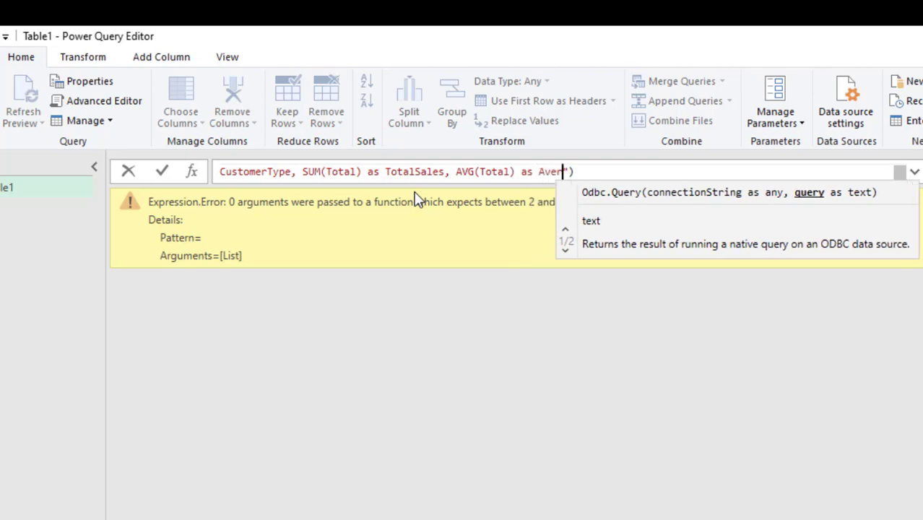
type("age_Tot")
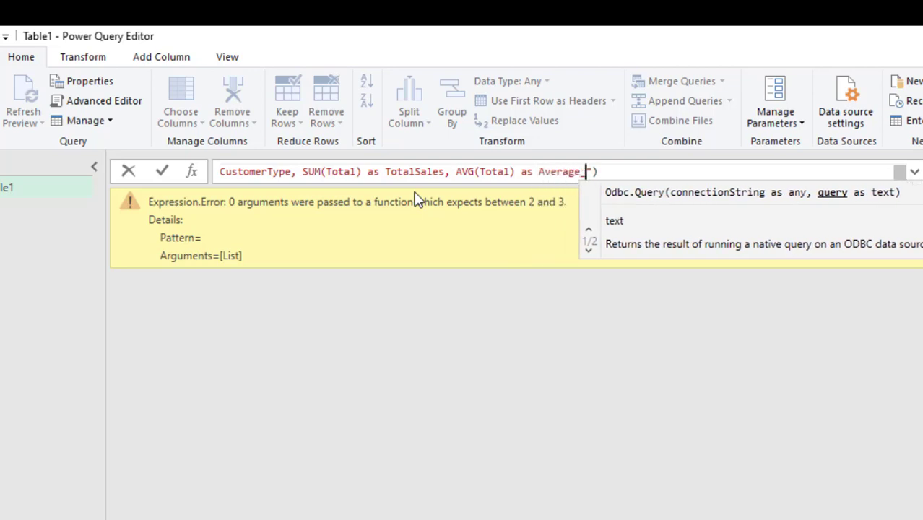
type("al_Sales")
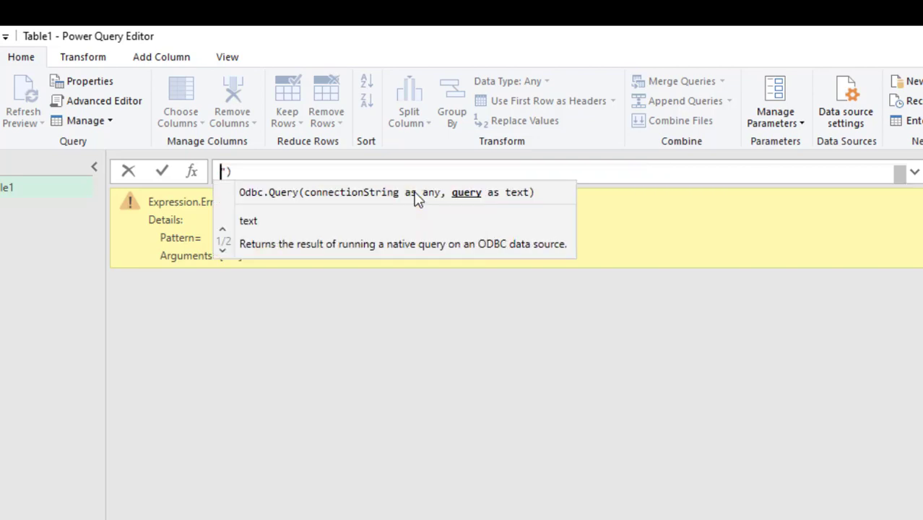
Step: Expand the formula bar and add a FROM sales.fsales line to the query
left_click(914, 174)
left_click(915, 175)
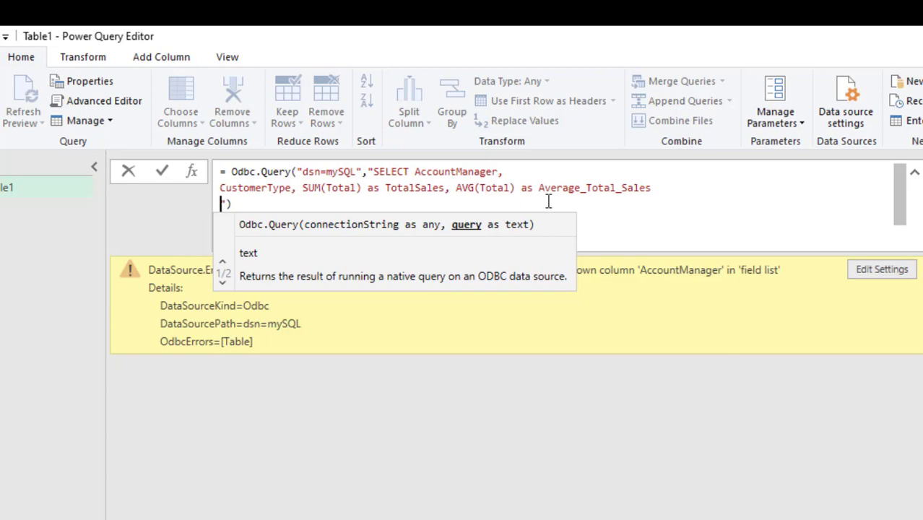
type("FROM sale")
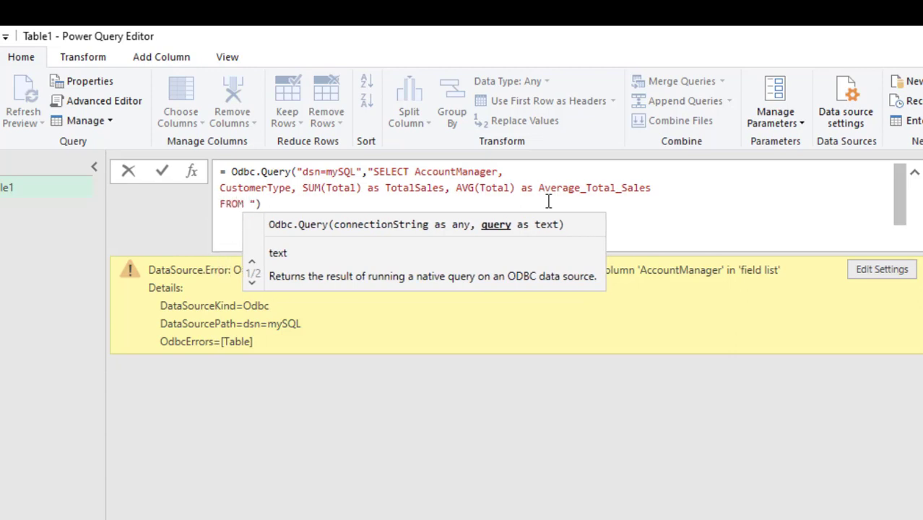
type("s.fsales")
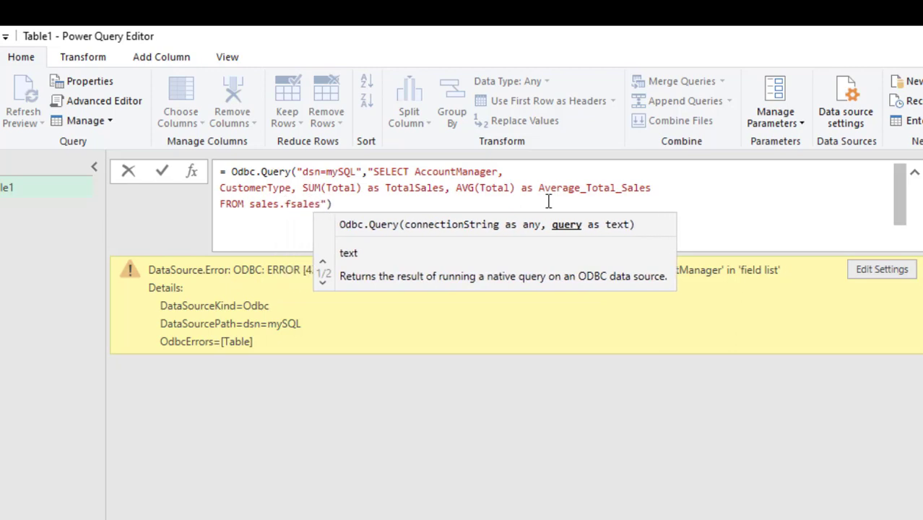
key("shift+Return")
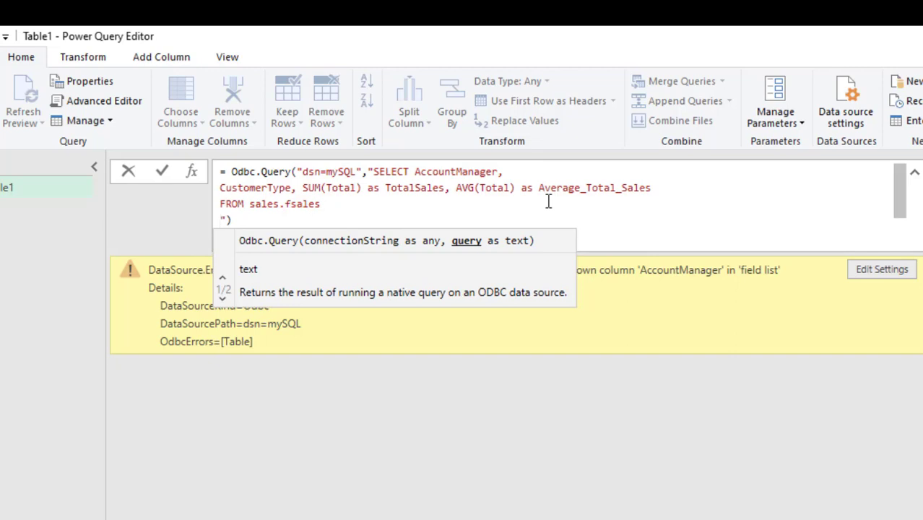
Step: Add GROUP BY AccountManager, CustomerType on the next line of the query
type("grou")
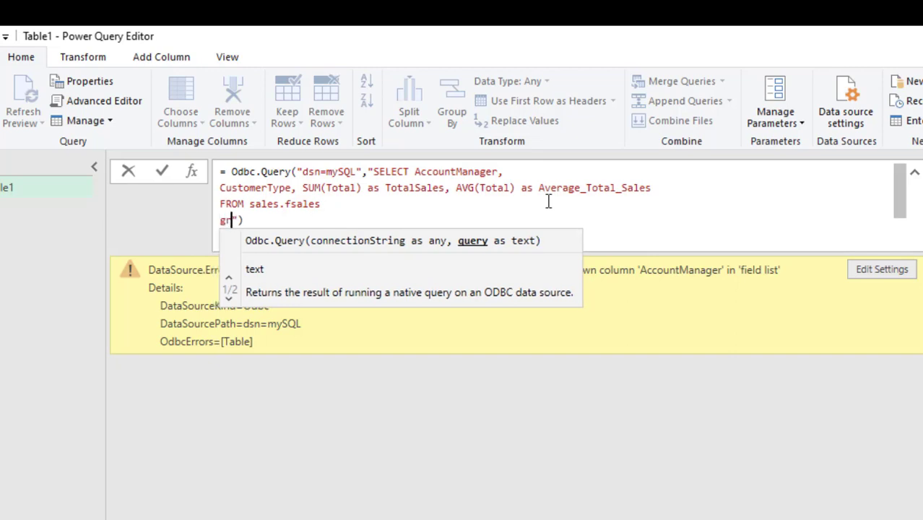
key("BackSpace")
key("BackSpace")
key("BackSpace")
key("BackSpace")
type("GROUP BY")
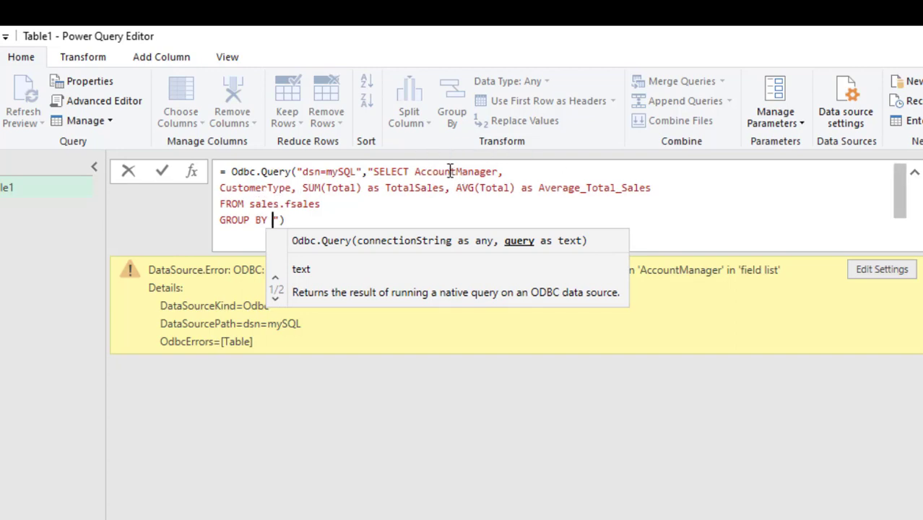
type("AccountMana")
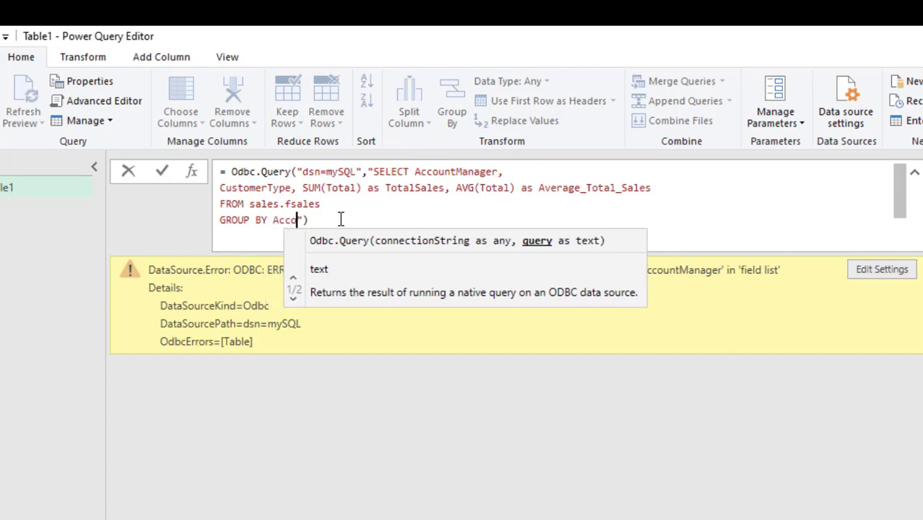
type("ger")
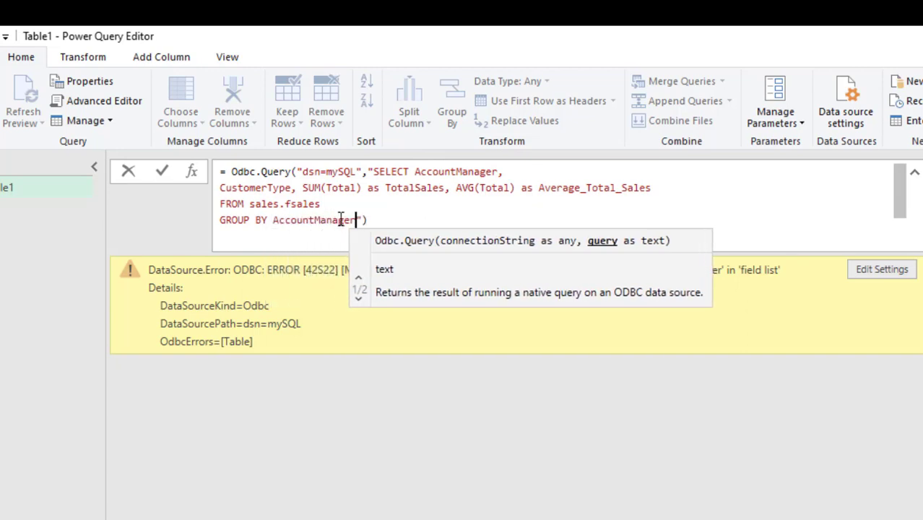
type(", Customer")
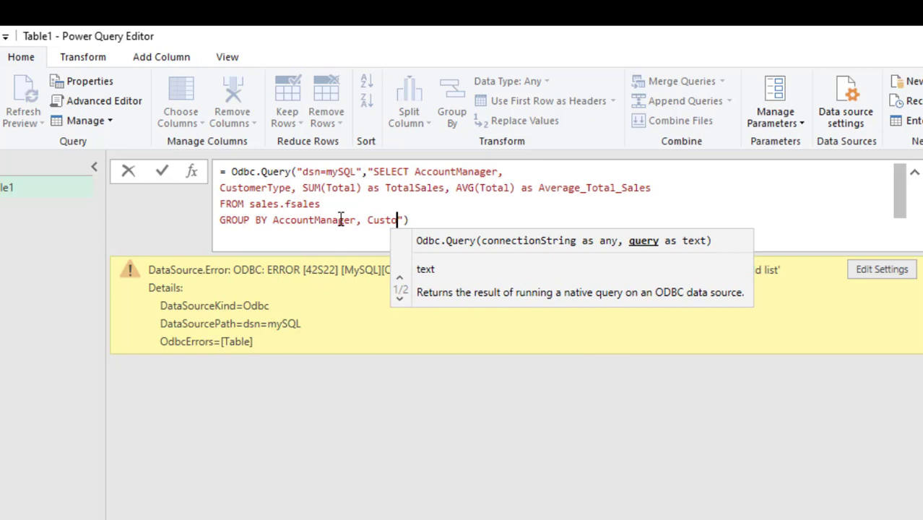
type("Typr")
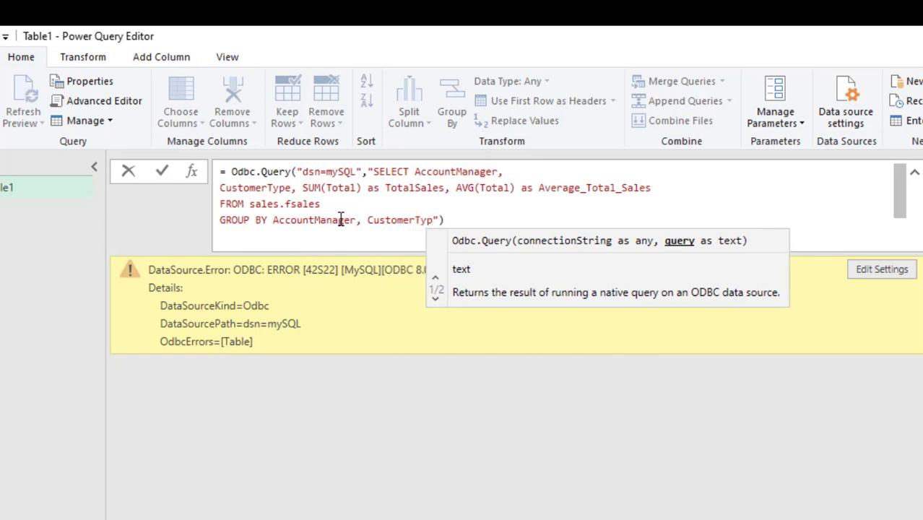
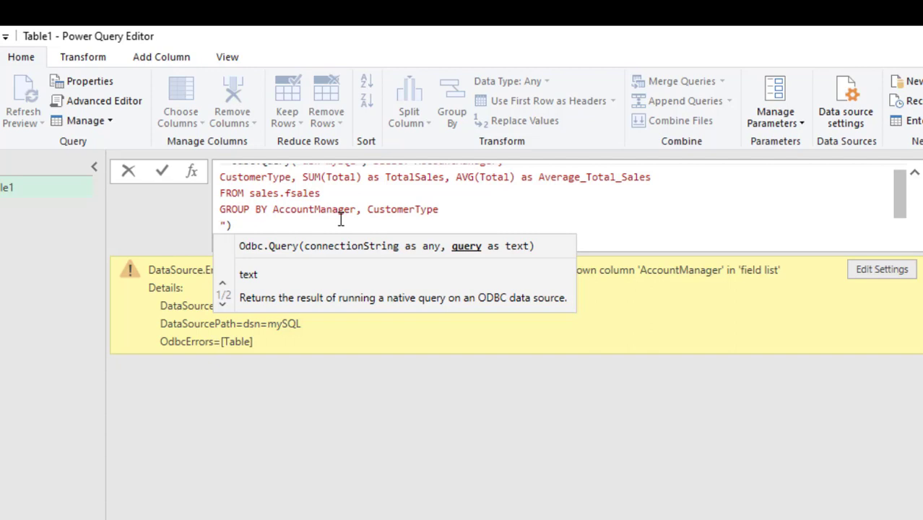
Step: Add a HAVING clause limiting AccountManager to the two chosen managers' names
type("HAVING ")
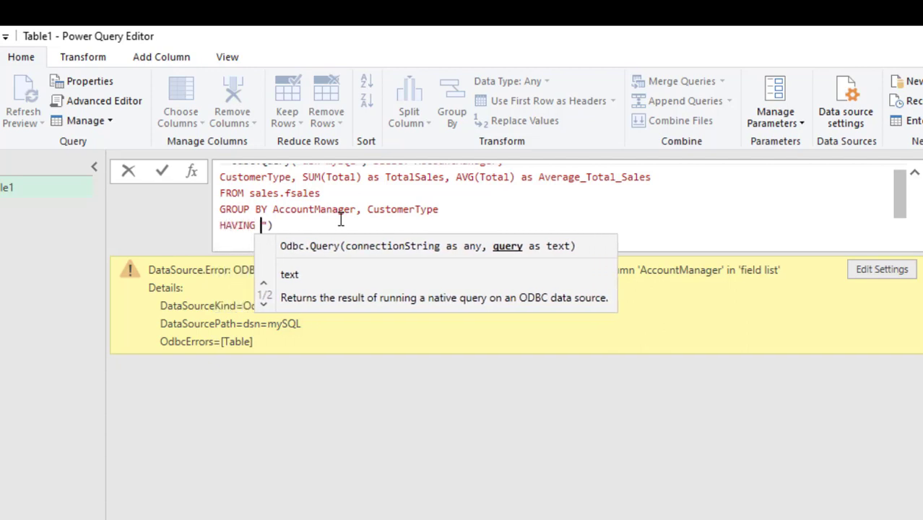
type("Account")
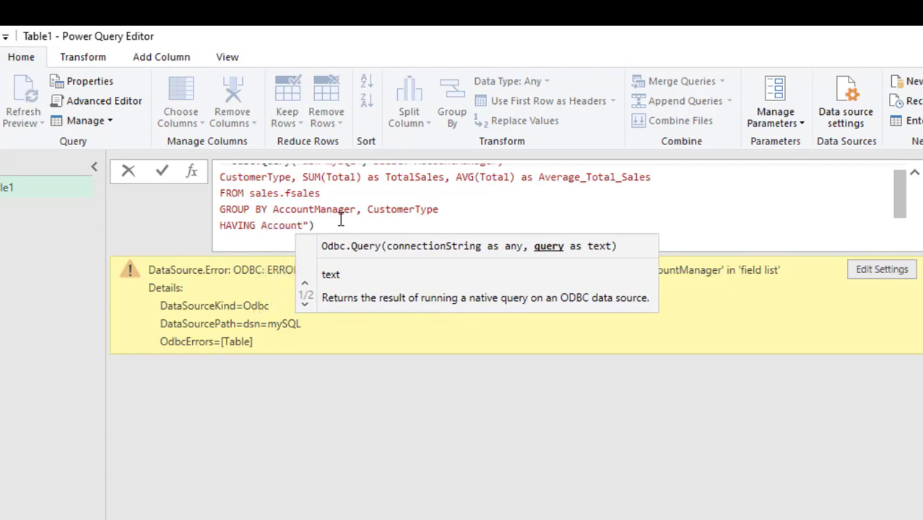
type("Manager")
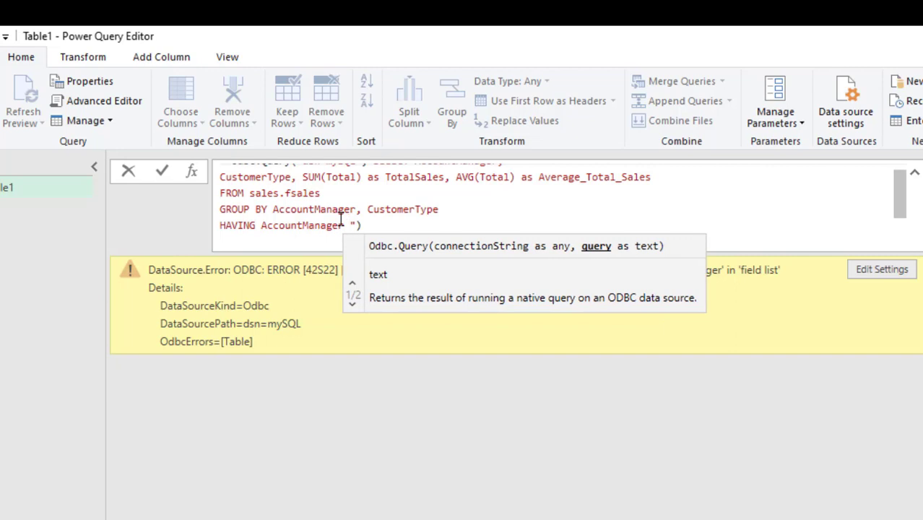
key("BackSpace")
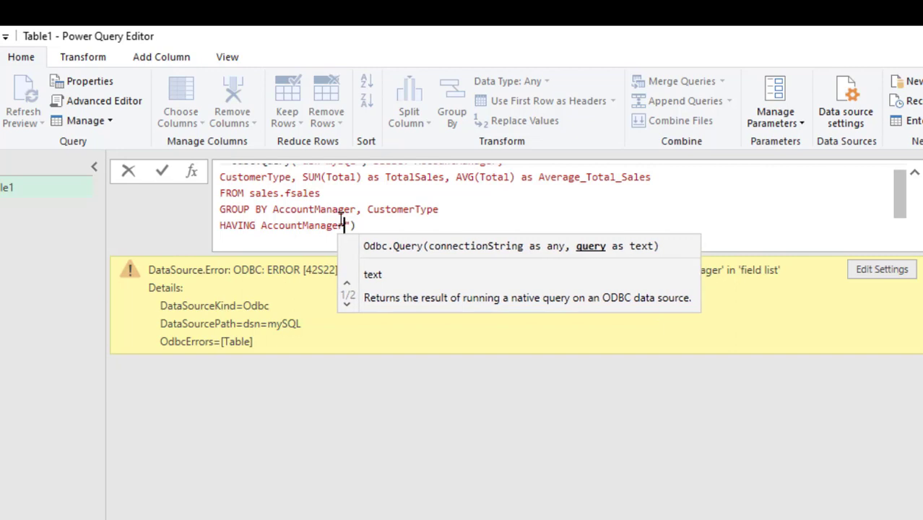
key("shift+Return")
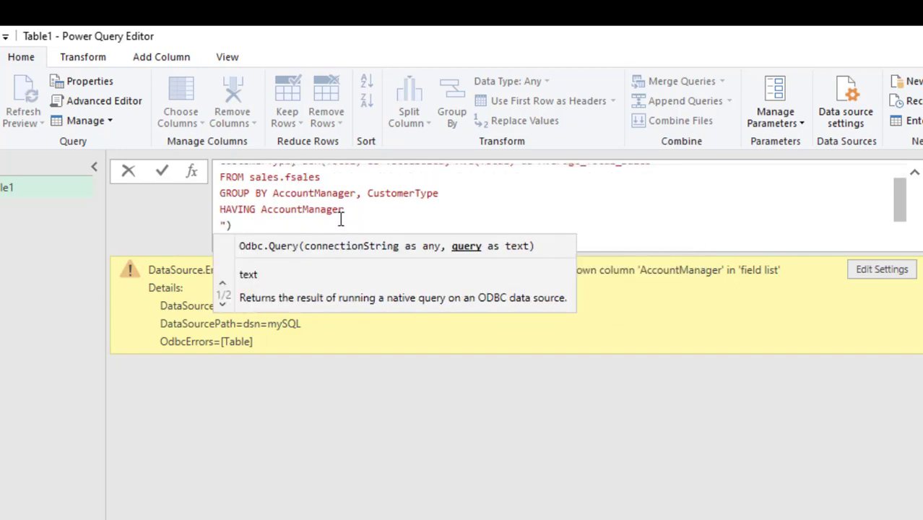
type("IN ")
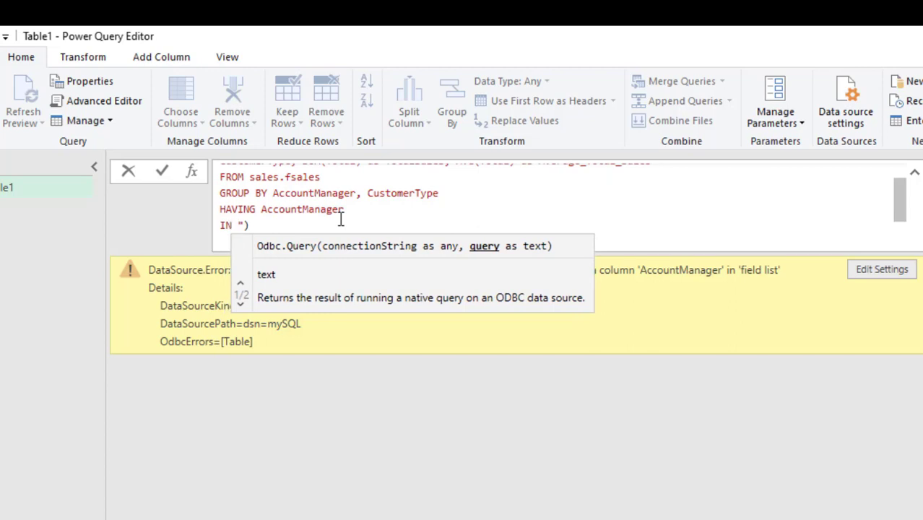
type("(")
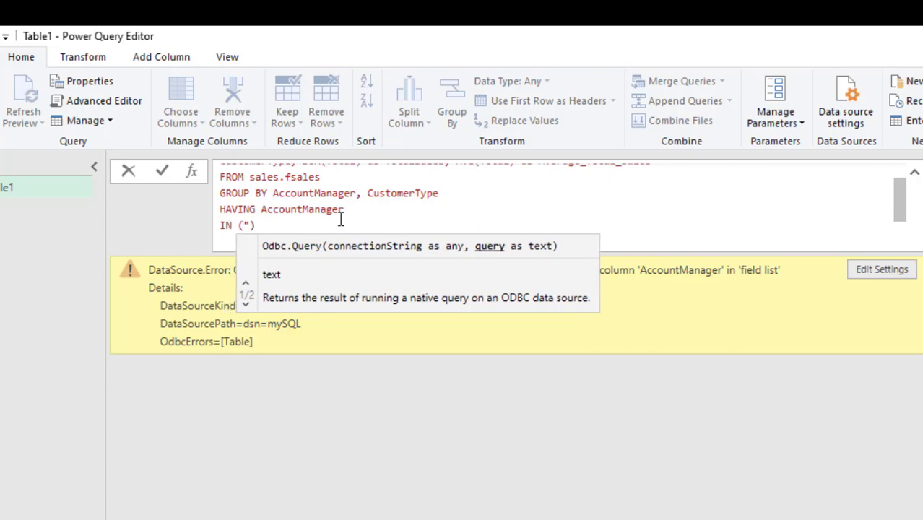
type(")")
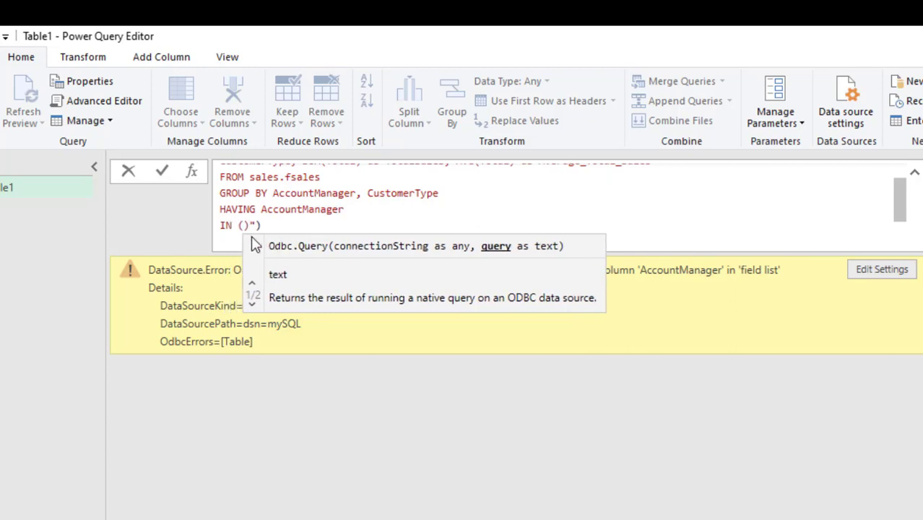
key("BackSpace")
key("BackSpace")
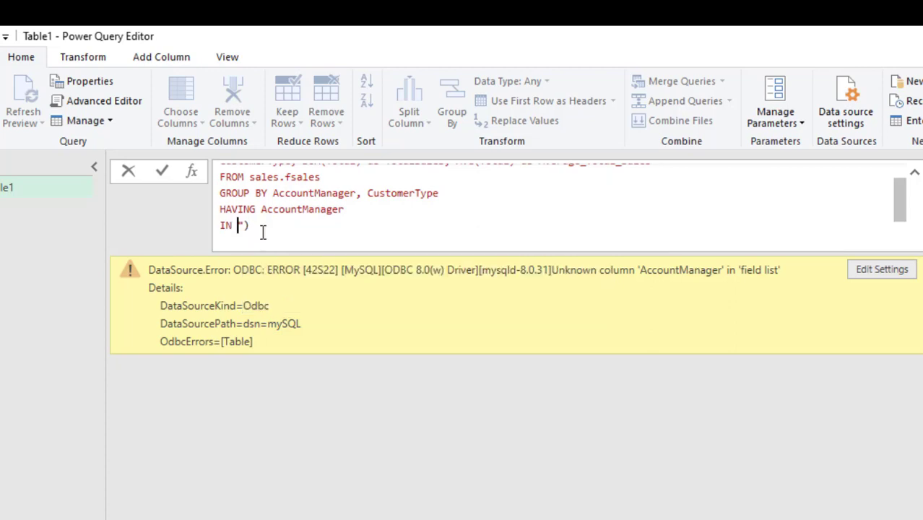
type("()")
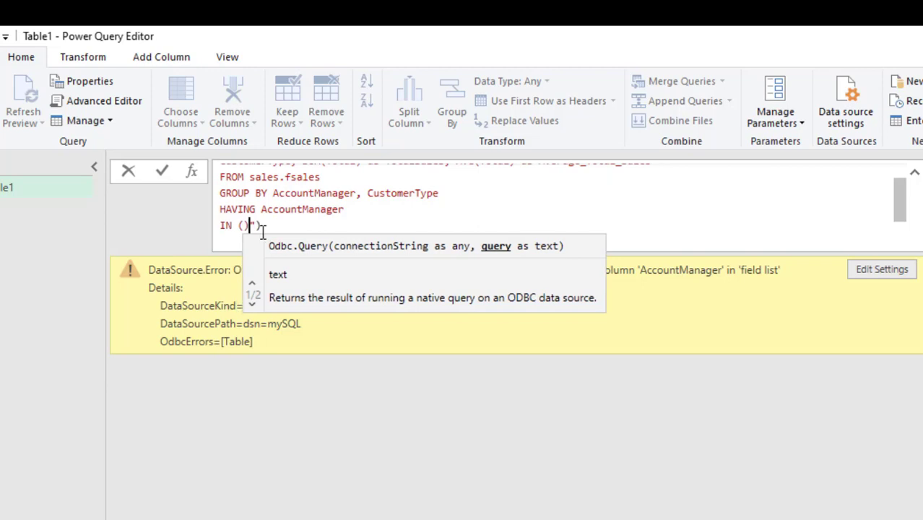
key("Left")
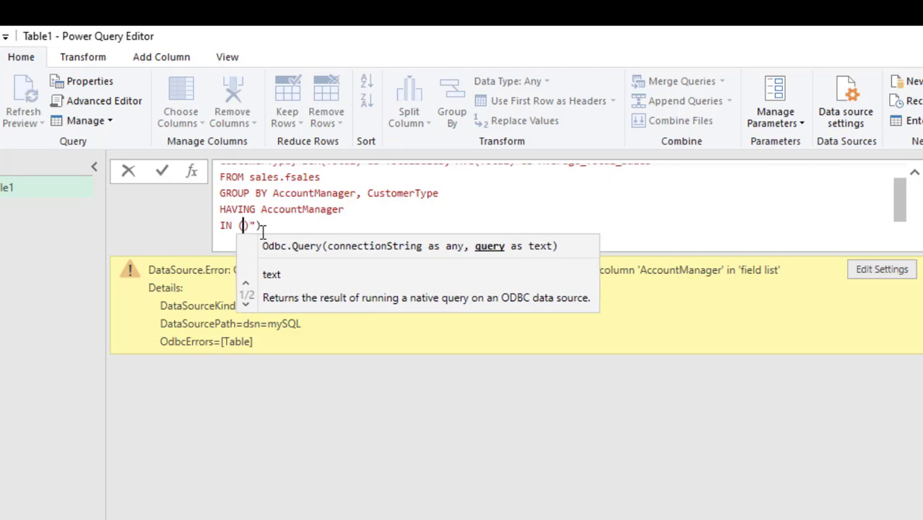
type("''")
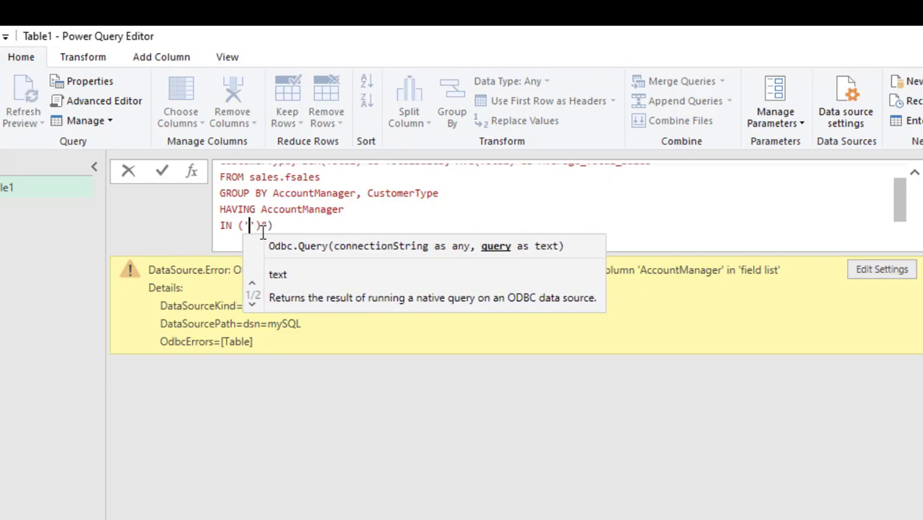
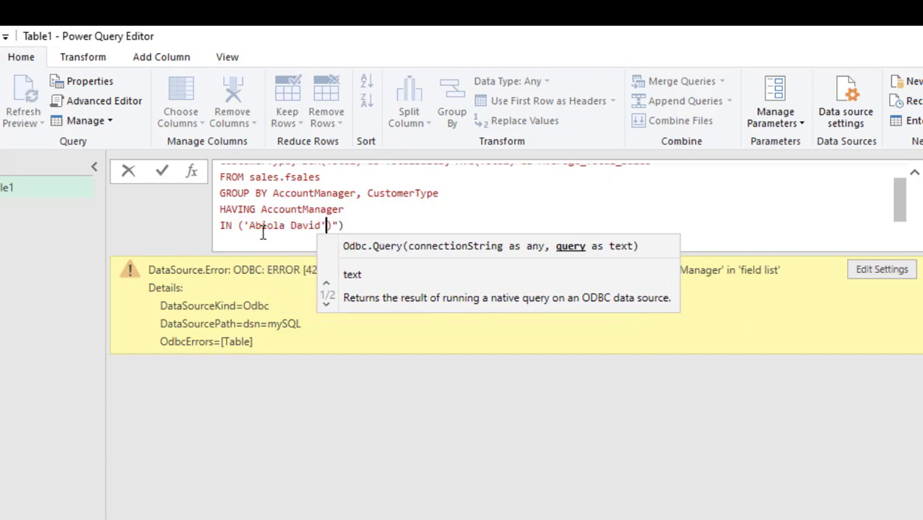
key("Right")
type(",")
type("''")
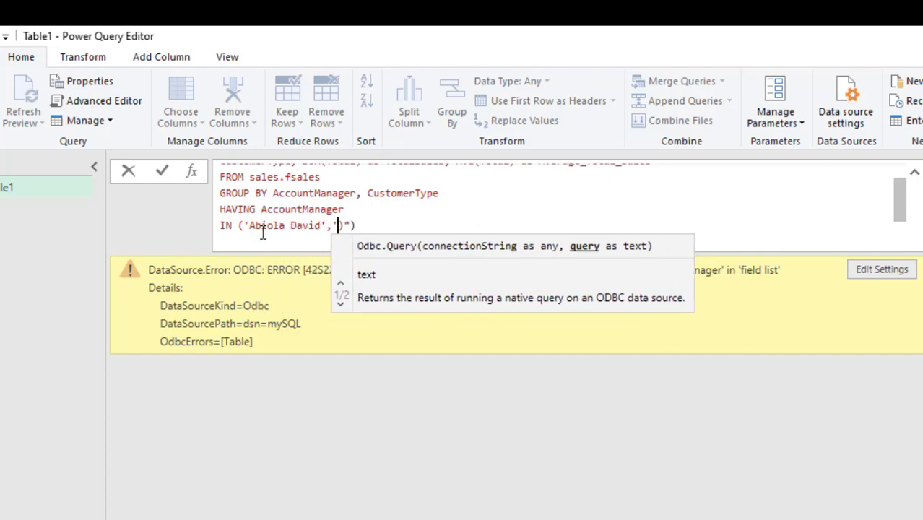
key("Left")
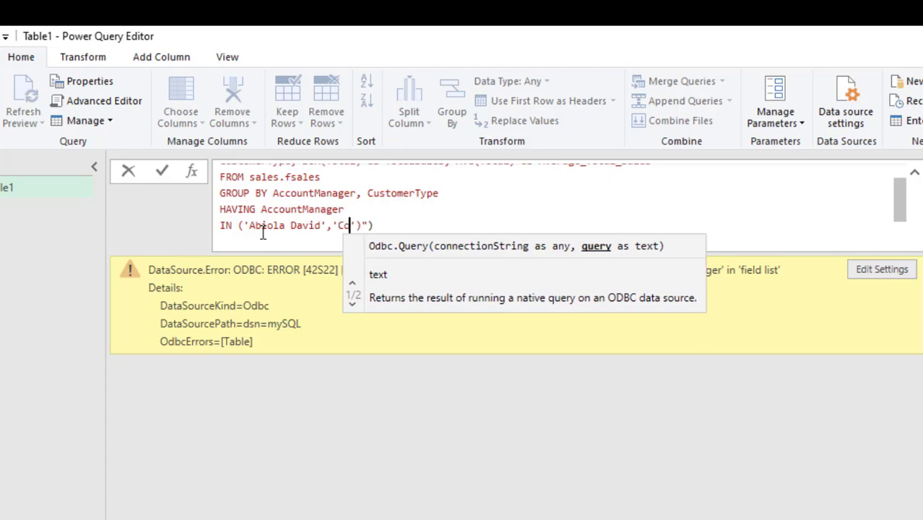
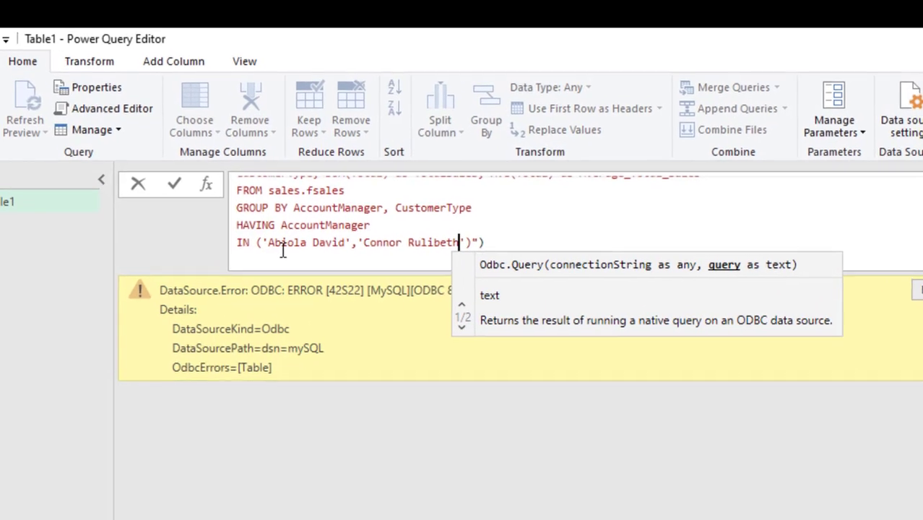
key("Right")
key("Right")
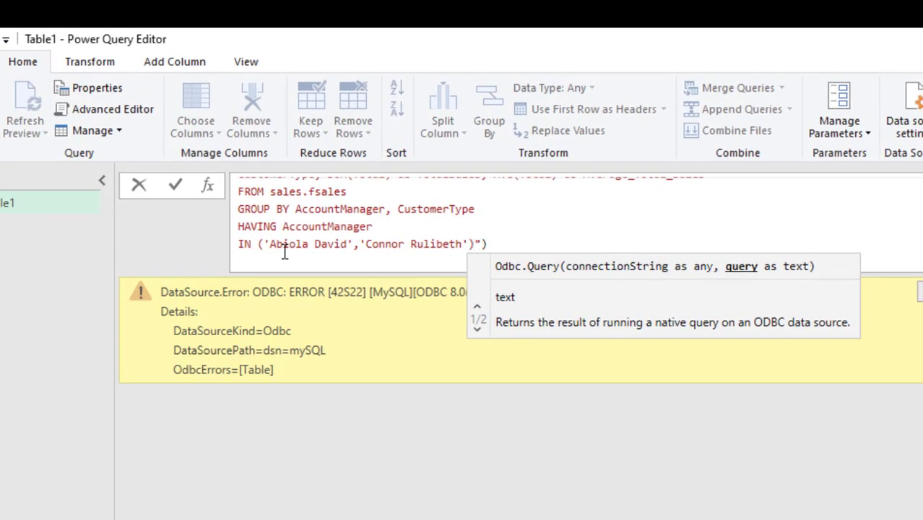
Step: Append ORDER BY AccountManager; to close the SQL statement
key("Return")
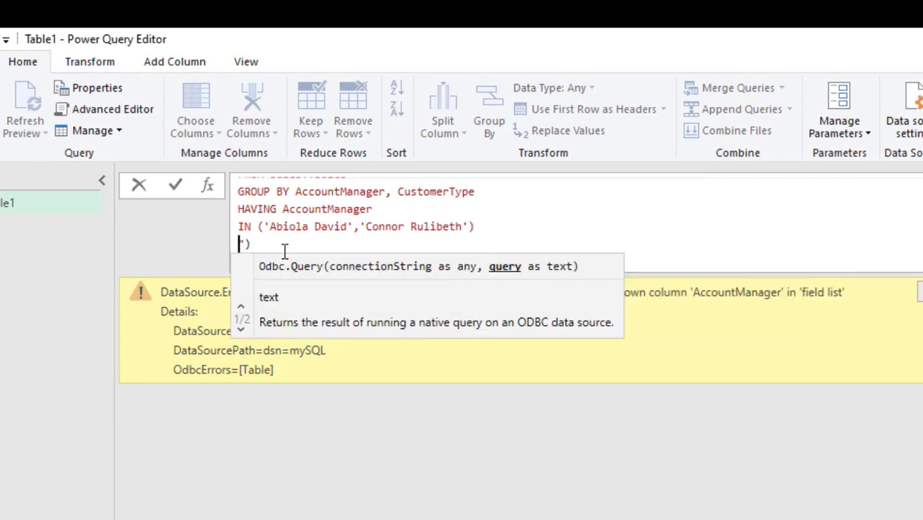
type("ORDER BY ")
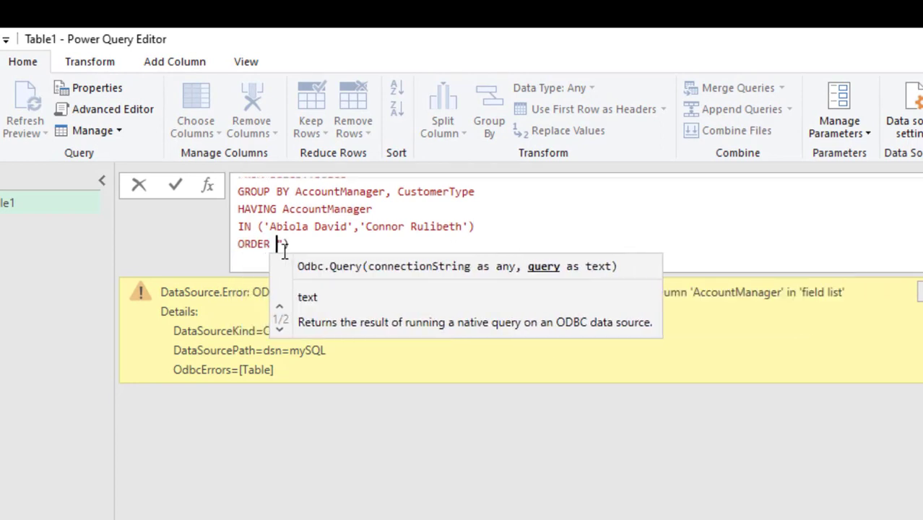
type("AccountM")
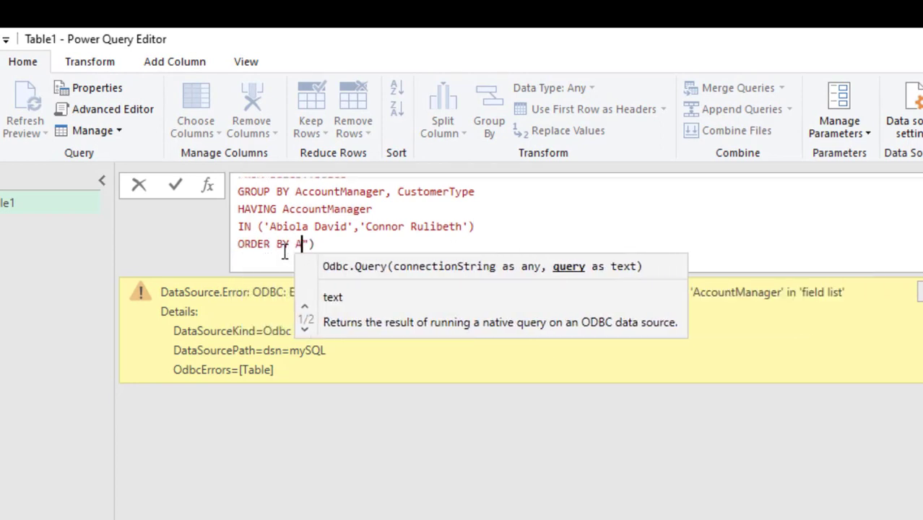
type("anager")
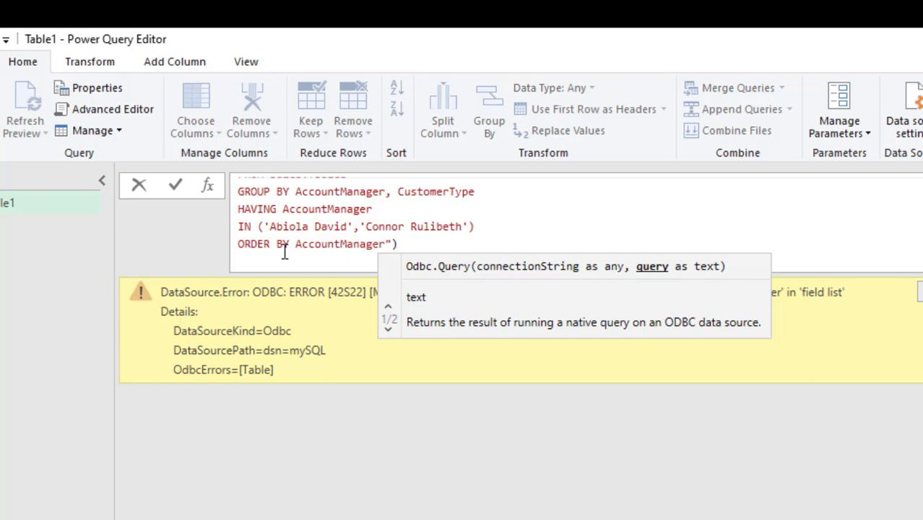
type(";")
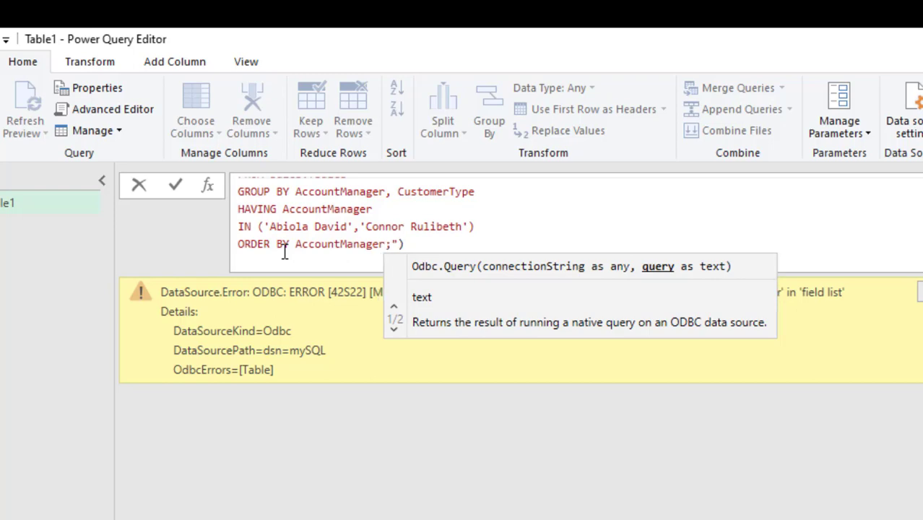
left_click_drag(889, 224, 890, 179)
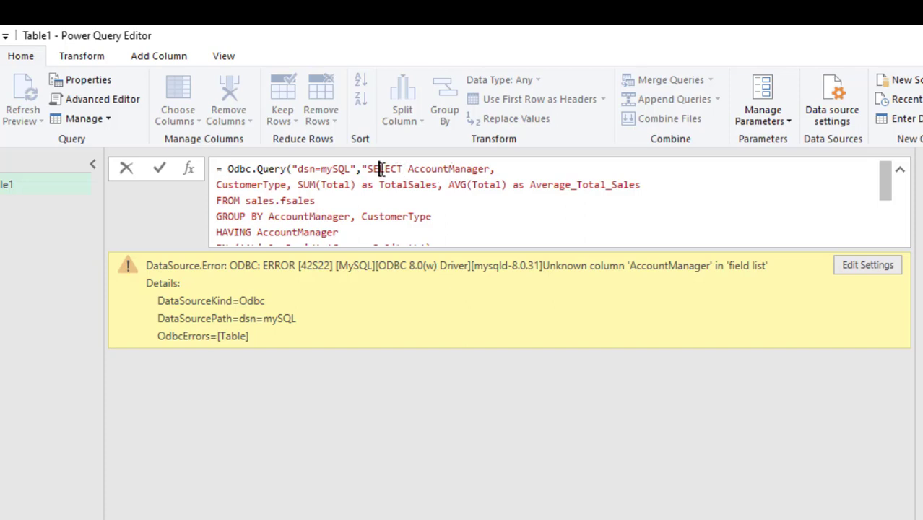
left_click(438, 168)
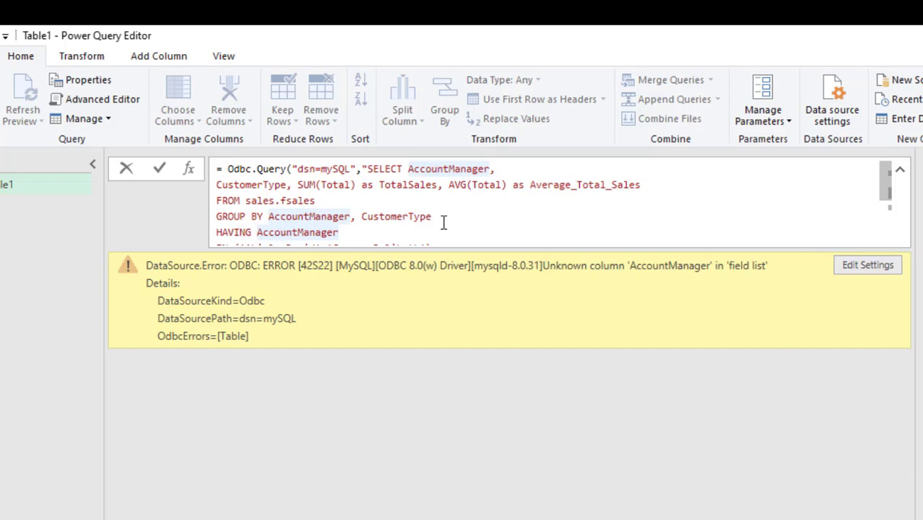
scroll(889, 188, "down", 1)
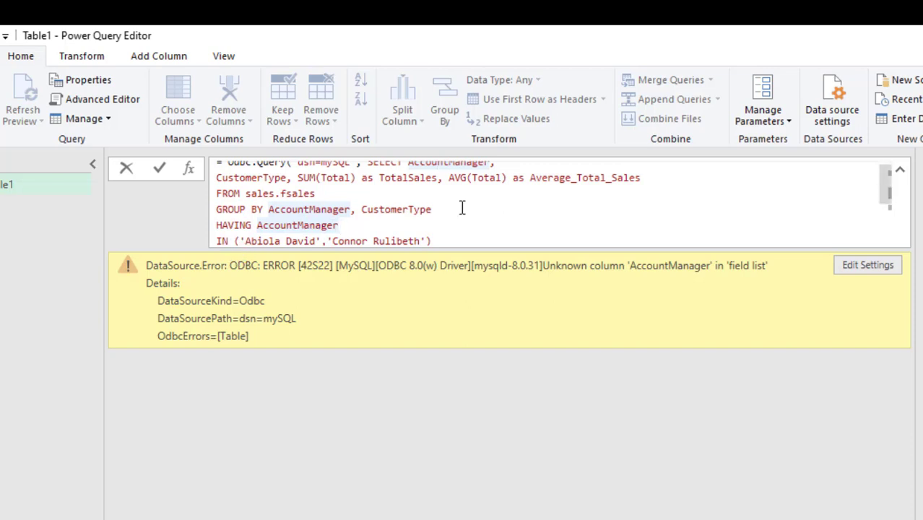
left_click_drag(890, 185, 896, 212)
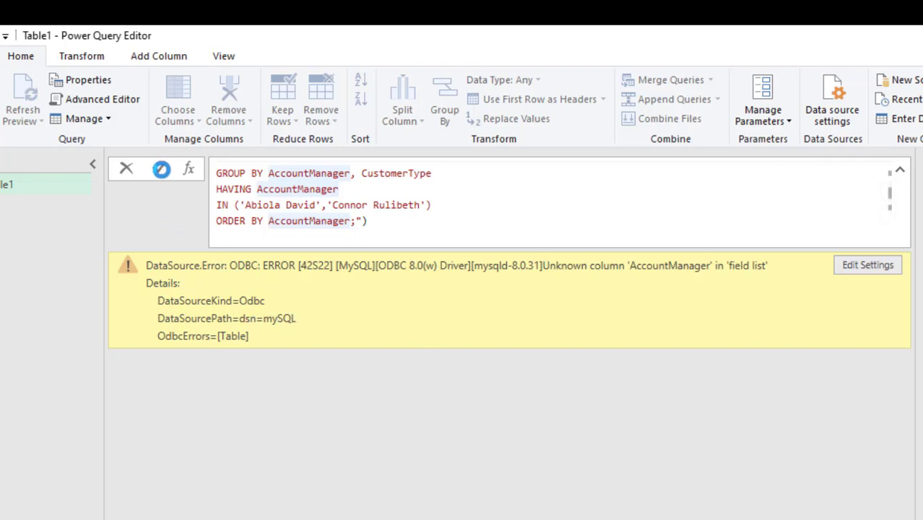
Step: Load the edited query's results and set TotalSales and Average_Total_Sales to Currency type
left_click(161, 171)
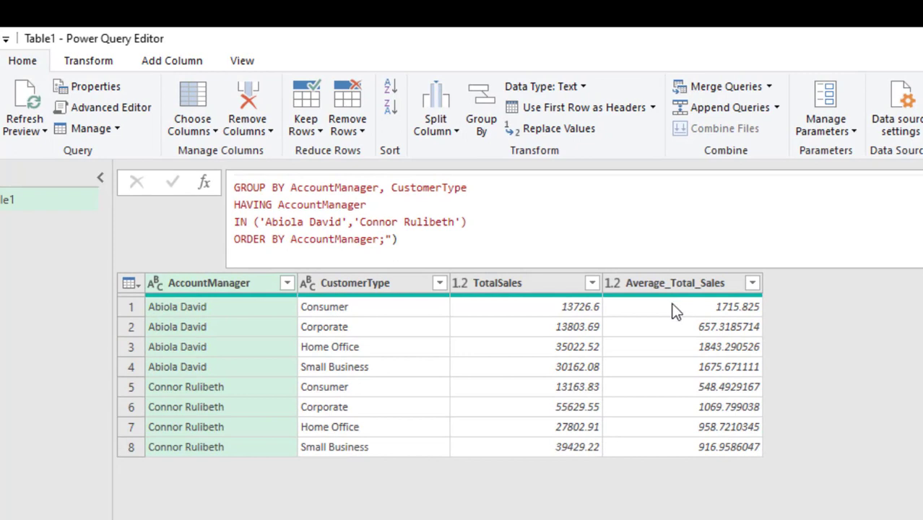
left_click(461, 286)
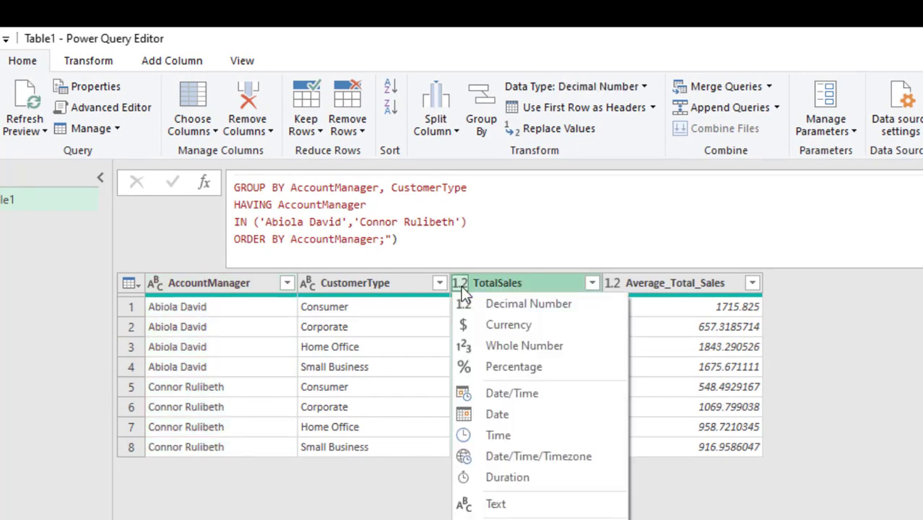
left_click(494, 323)
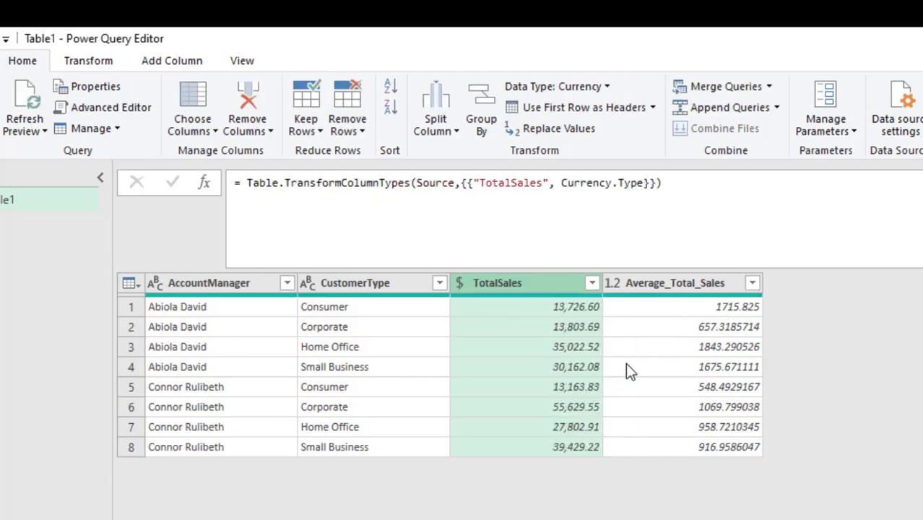
left_click(614, 282)
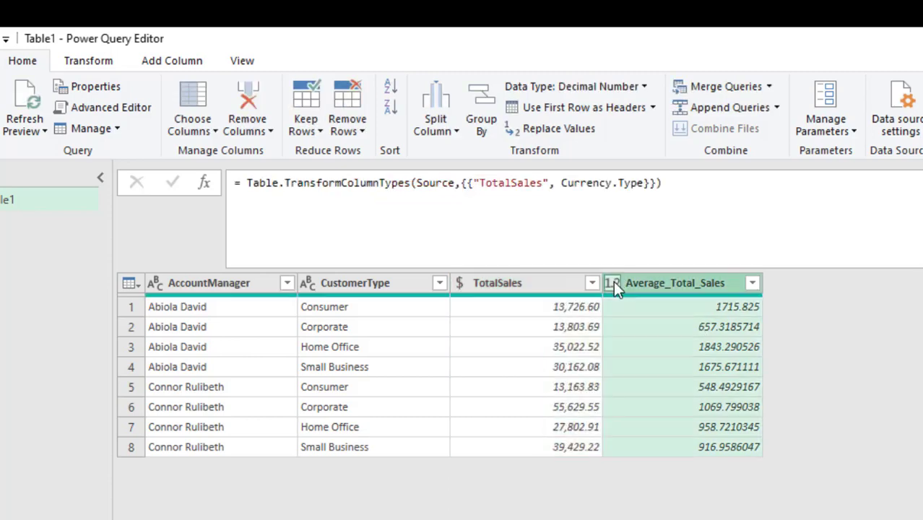
left_click(636, 324)
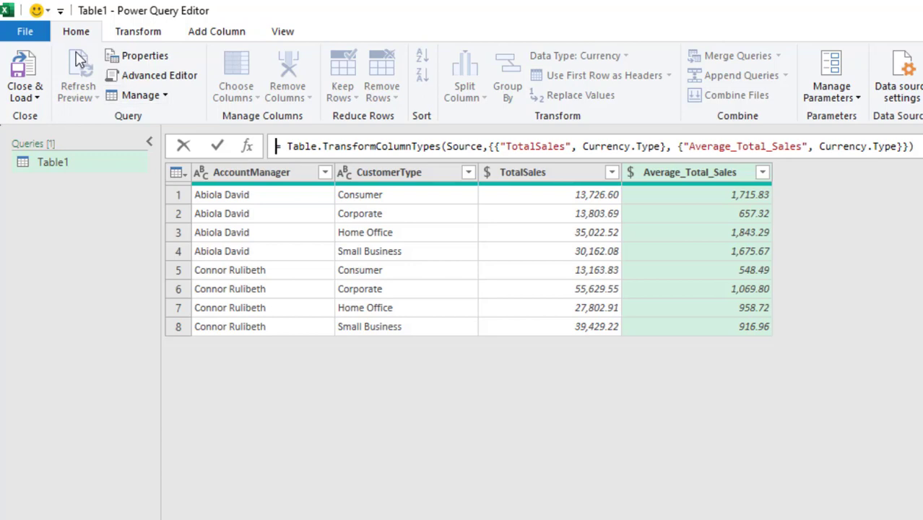
Step: Close & Load the query as a Table on a new worksheet
left_click(28, 98)
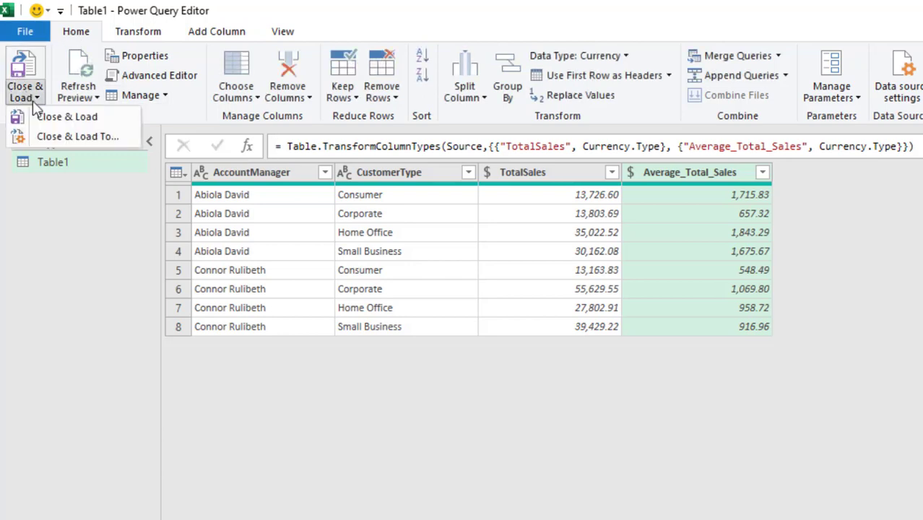
left_click(82, 135)
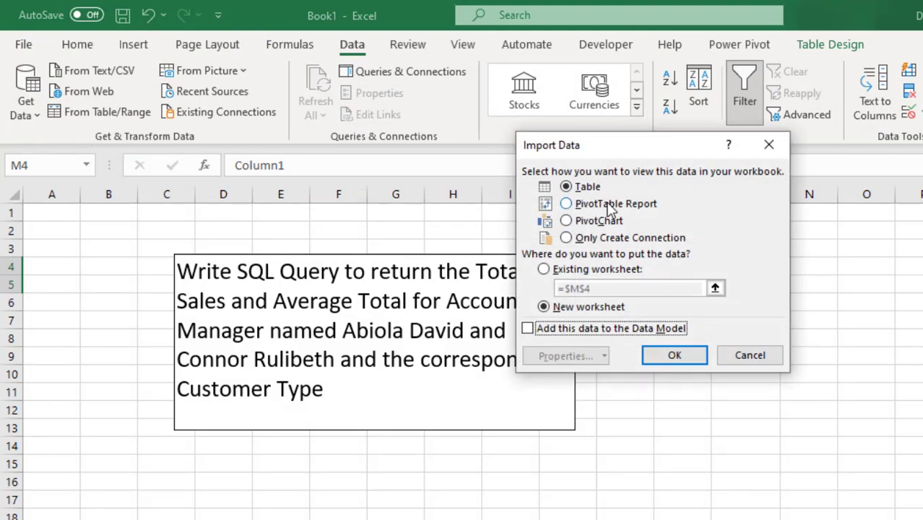
left_click(676, 357)
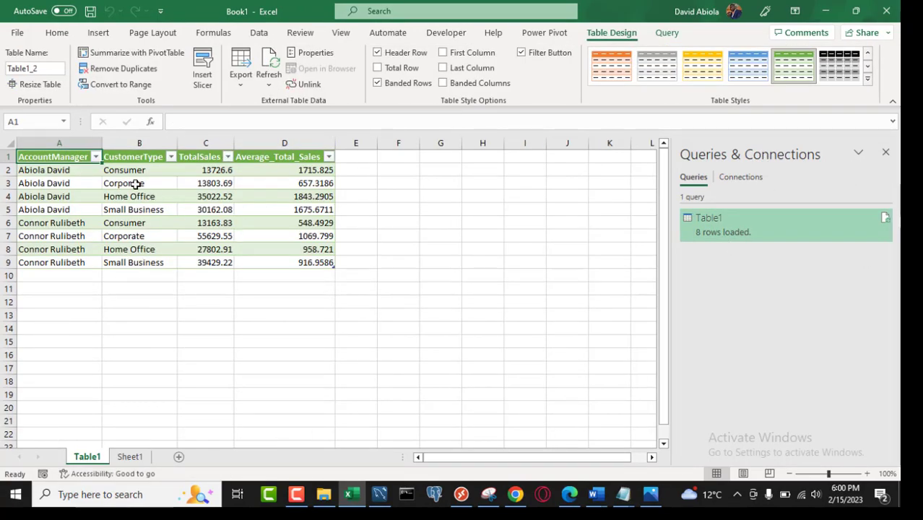
Step: Select the TotalSales and Average_Total_Sales values in C2:D9 and apply currency format
left_click_drag(68, 173, 79, 213)
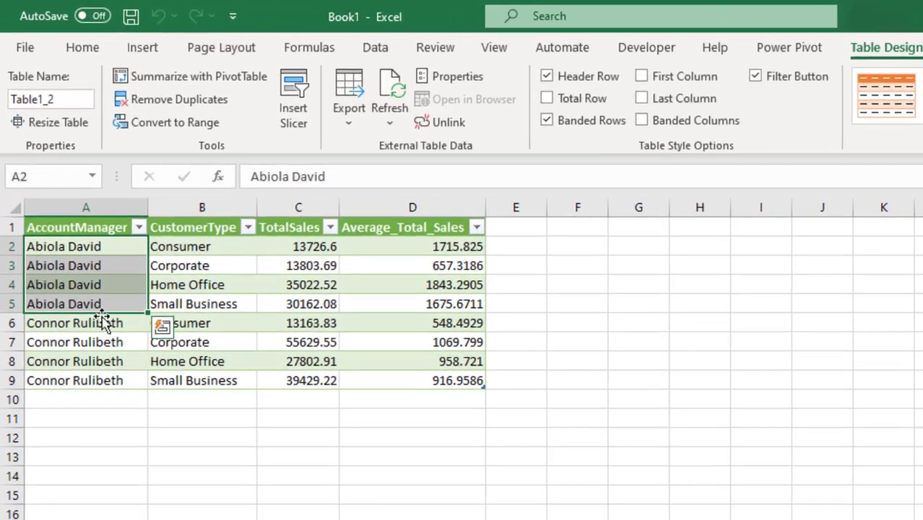
left_click_drag(104, 323, 107, 384)
left_click_drag(307, 248, 309, 386)
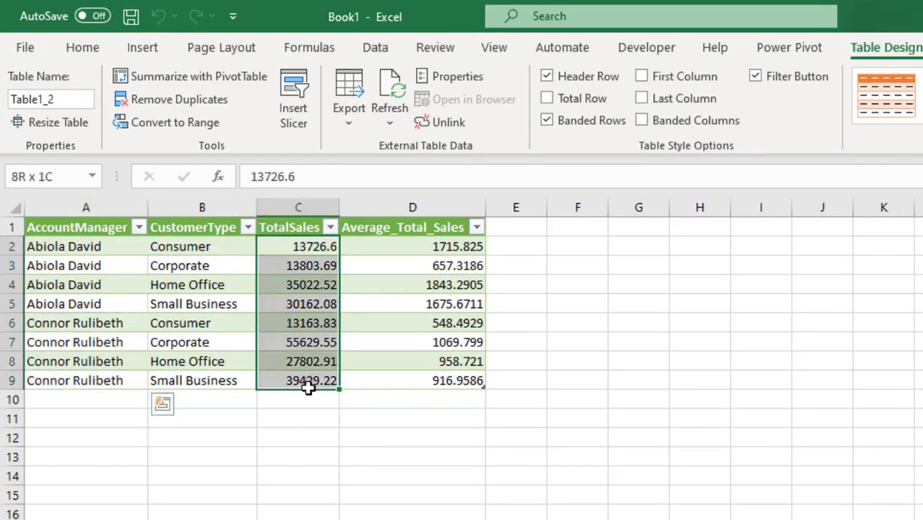
left_click_drag(443, 251, 447, 378)
left_click_drag(296, 249, 431, 385)
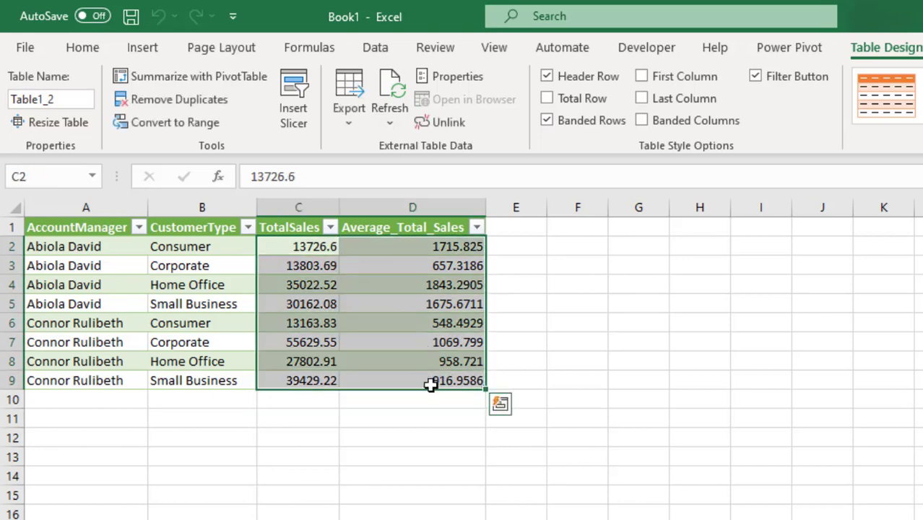
key("ctrl+shift+4")
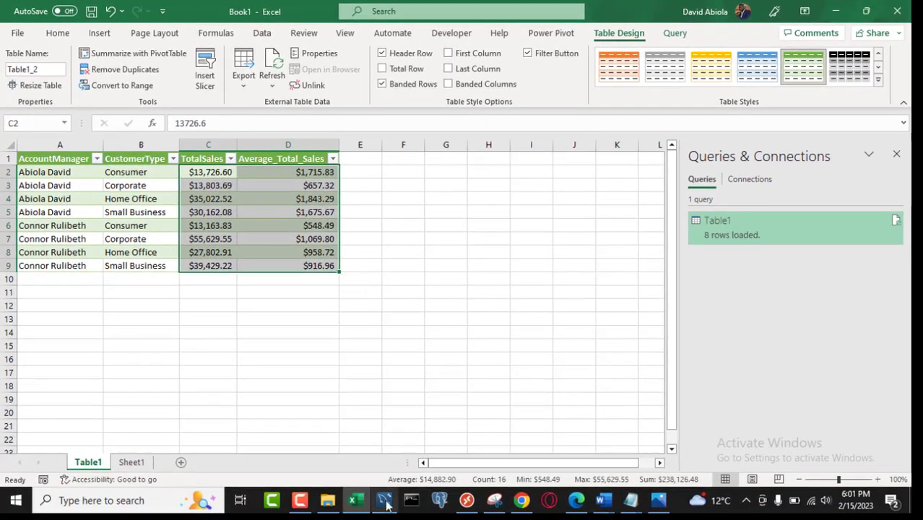
Step: In MySQL Workbench, add SELECT AccountManager, CustomerType, SUM(Total) as Total_Sales, AVG(Total) as ABG_Total
left_click(384, 501)
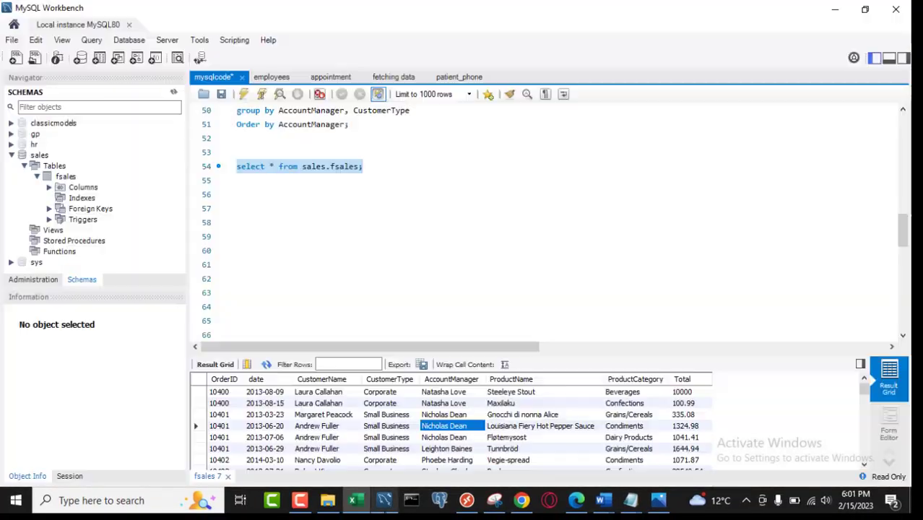
left_click(414, 179)
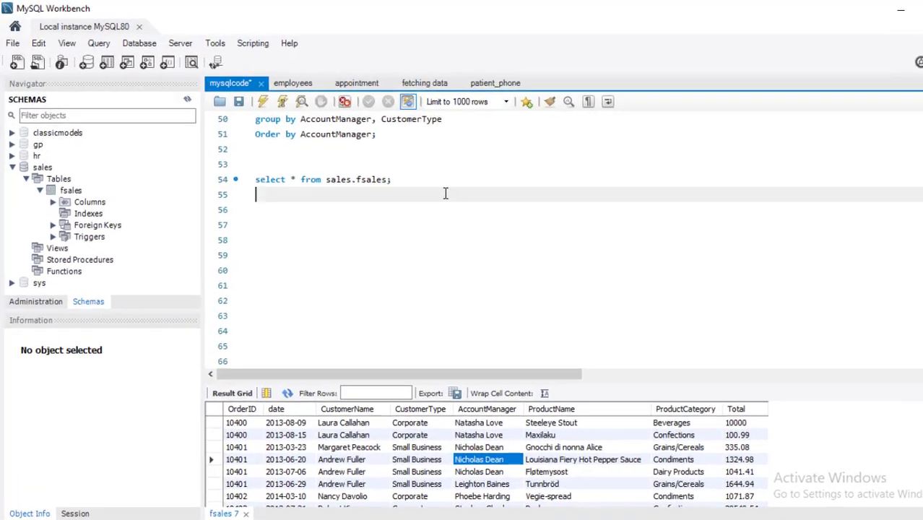
key("Return")
type("SELE")
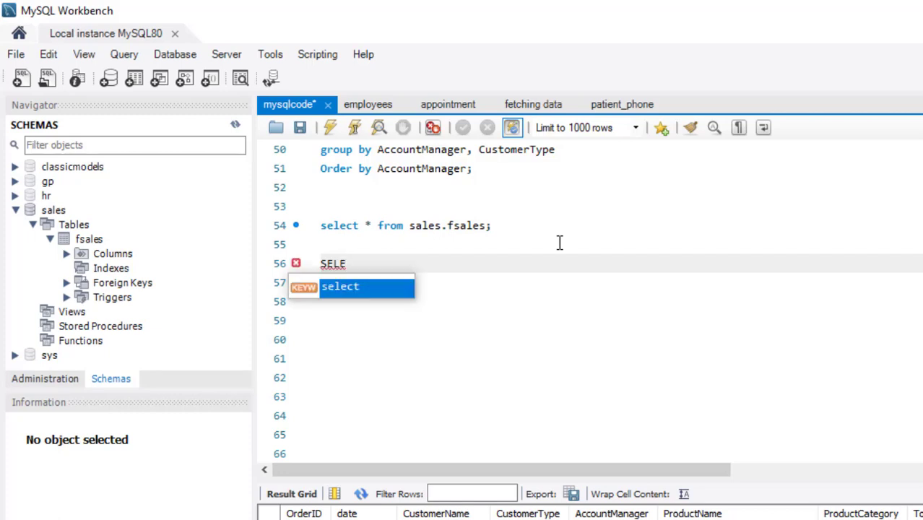
type("CT Acc")
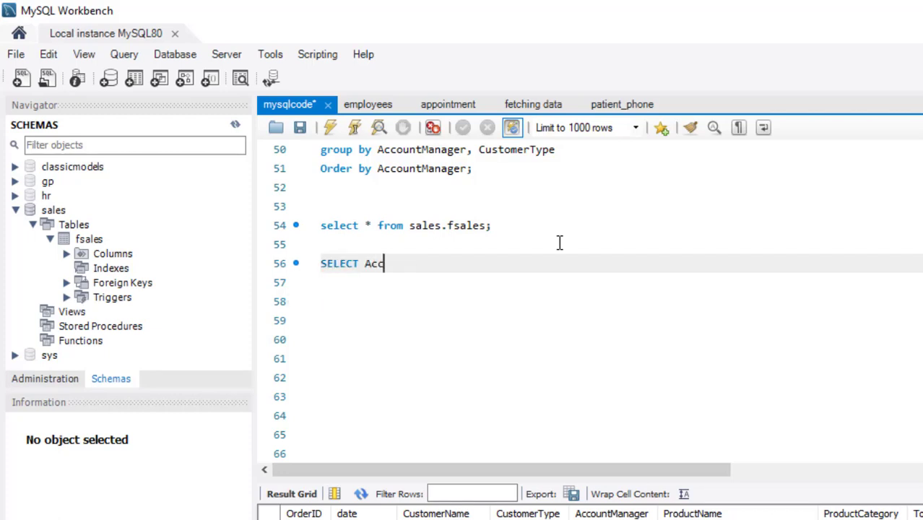
type("ountManager")
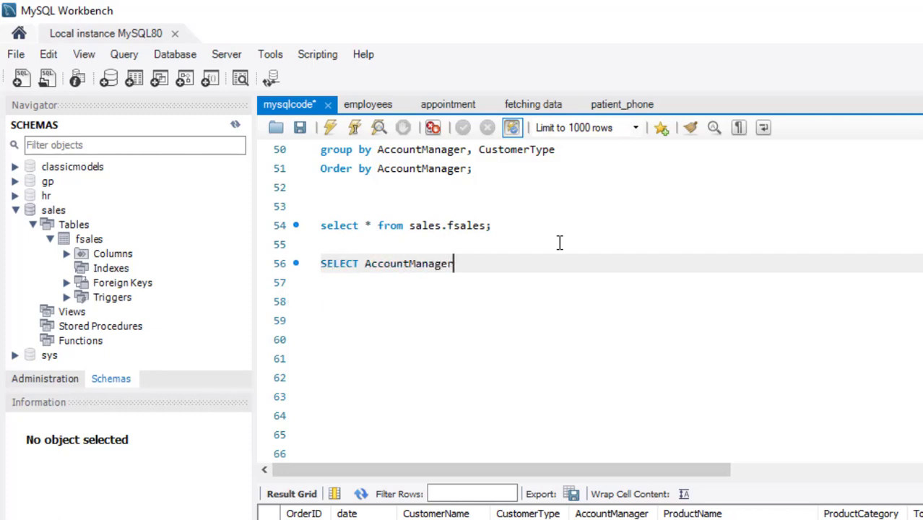
type(", CustomerType")
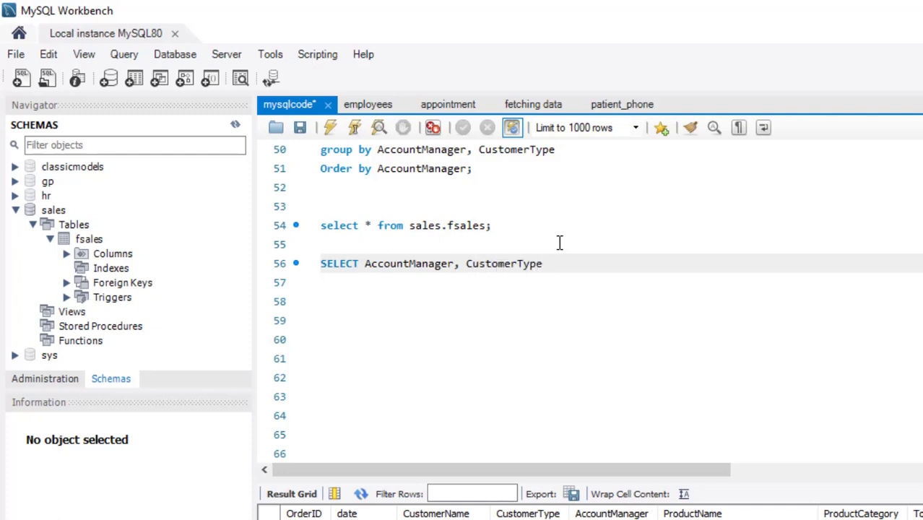
type(", SUM(")
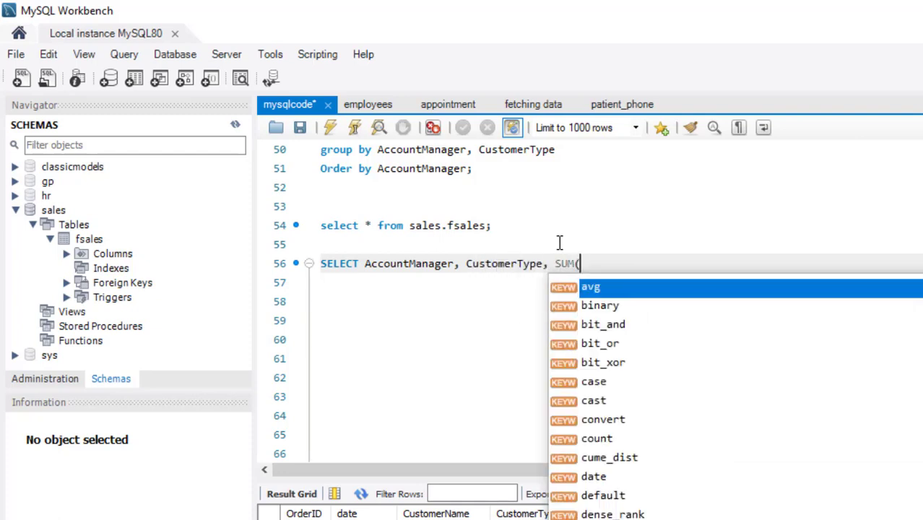
type("Total)")
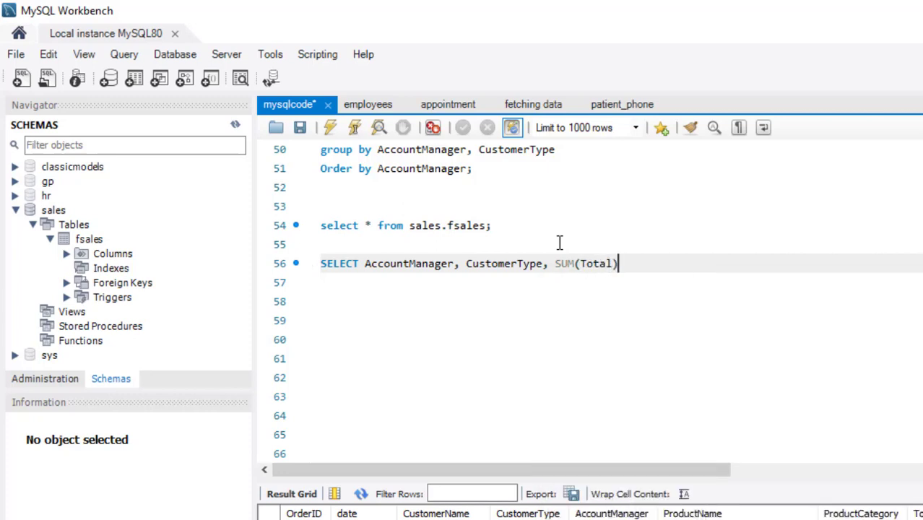
type(" as Total_Sal")
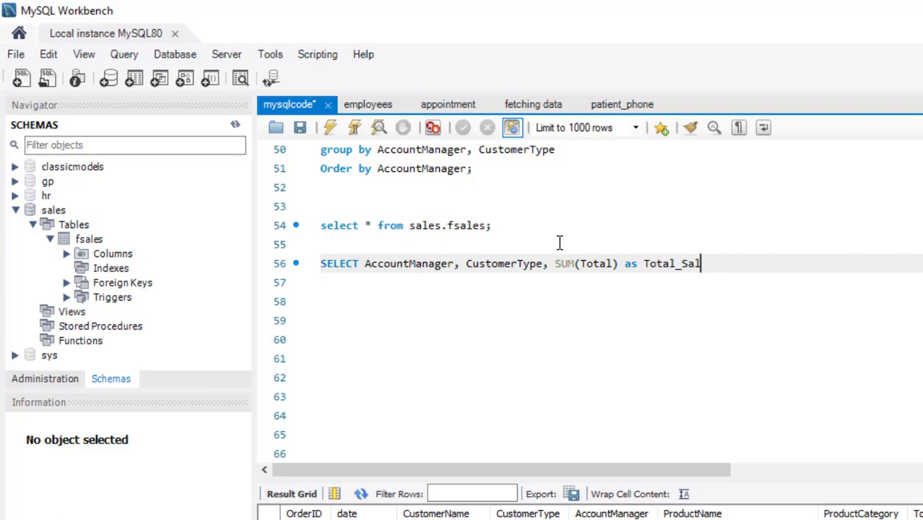
type("es, AVG(")
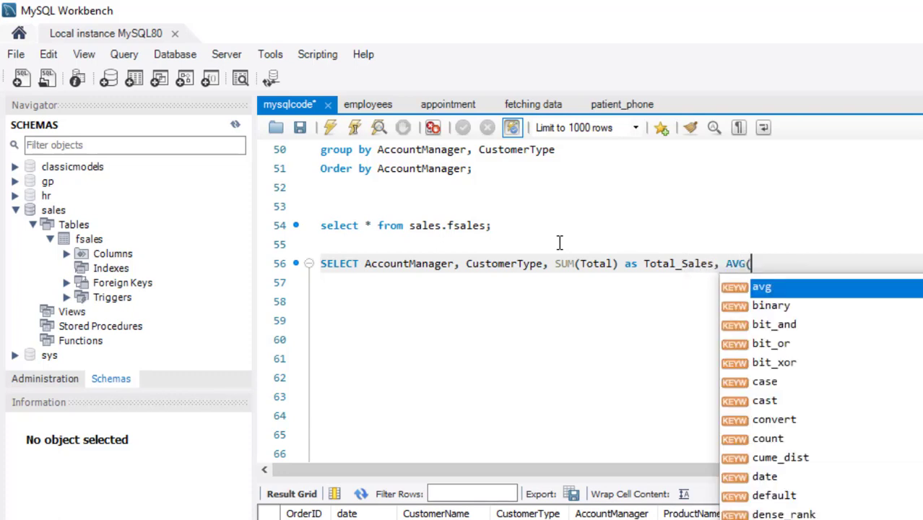
type("Total")
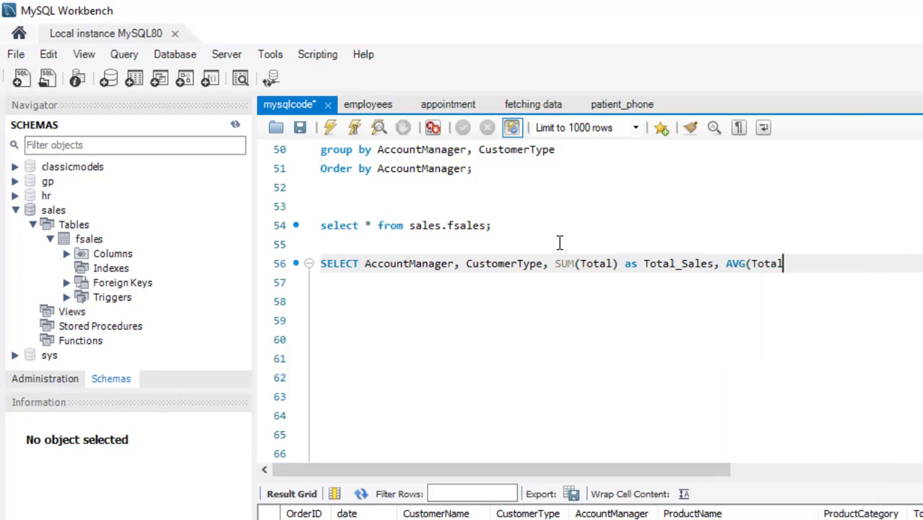
type(")")
type(" a")
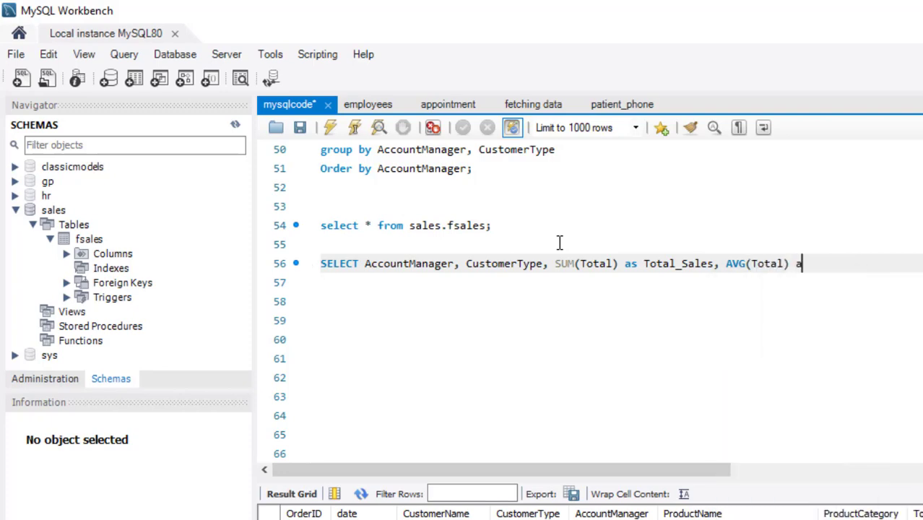
type("s ABG_TTotao")
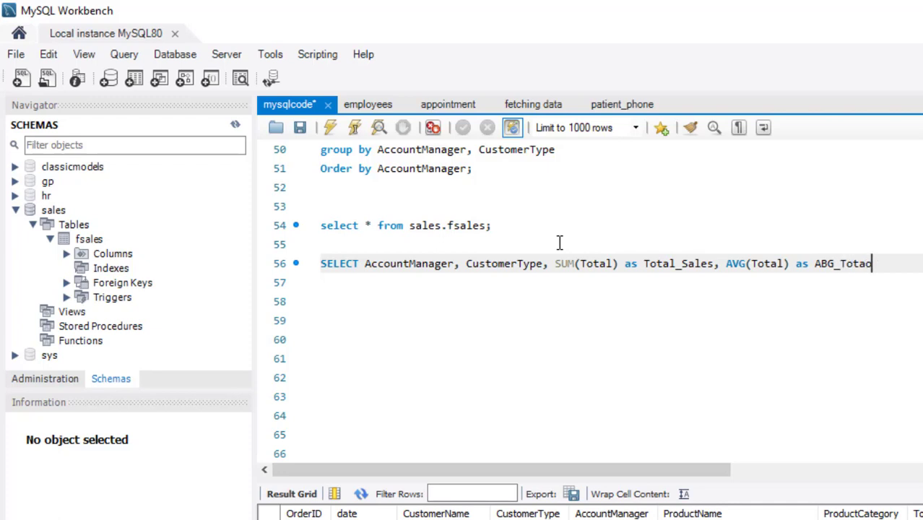
key("BackSpace")
type("l")
key("shift+super+s")
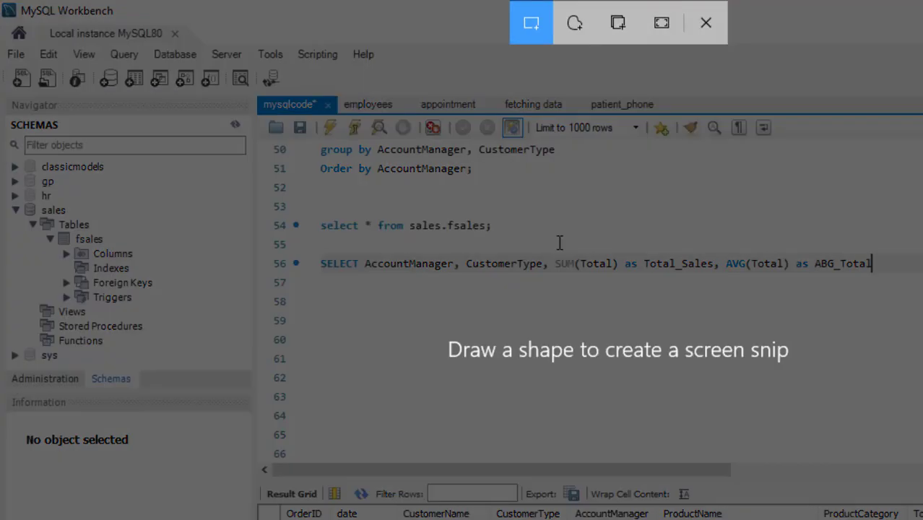
key("Escape")
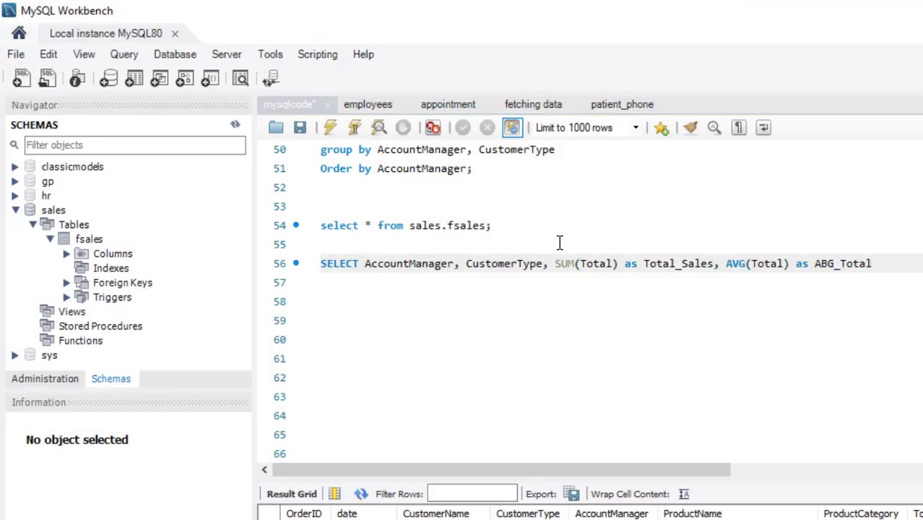
key("Return")
Step: Add FROM sales.fsales and GROUP BY AccountManager, CustomerType to the query
type("FROMB")
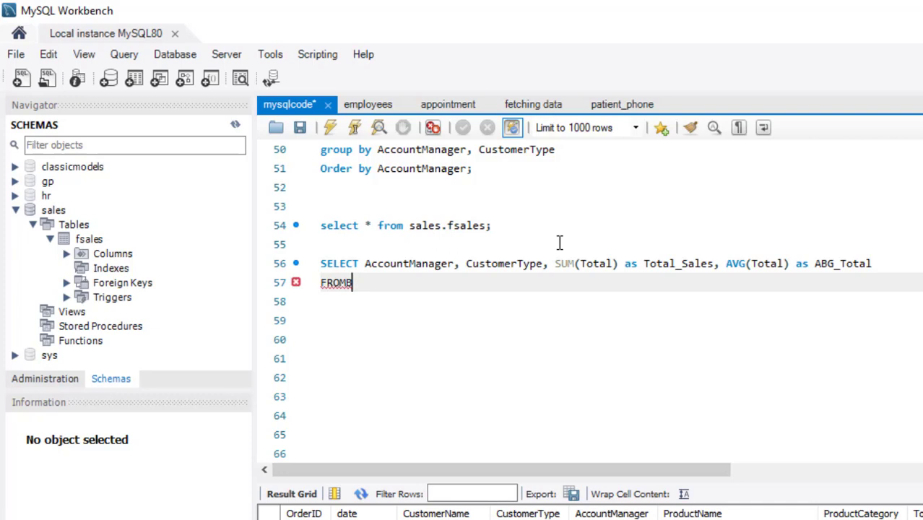
key("BackSpace")
type("sales.fsales")
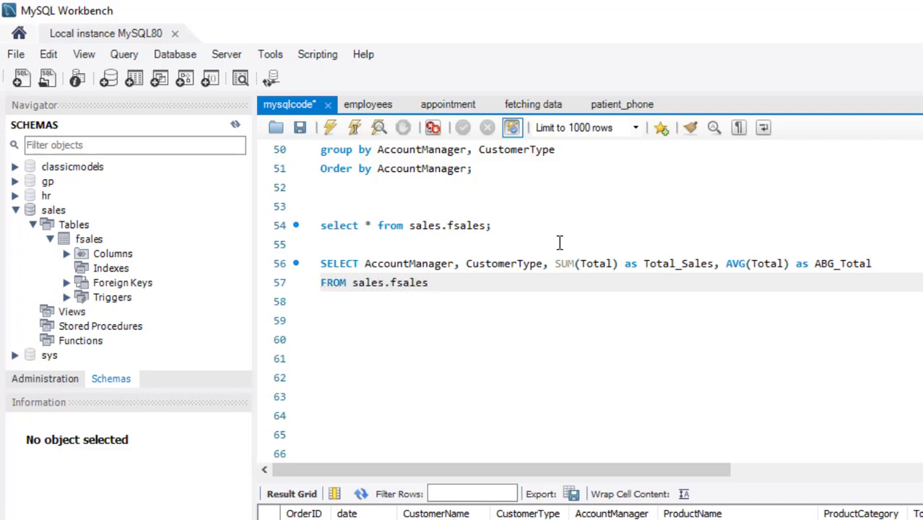
key("Return")
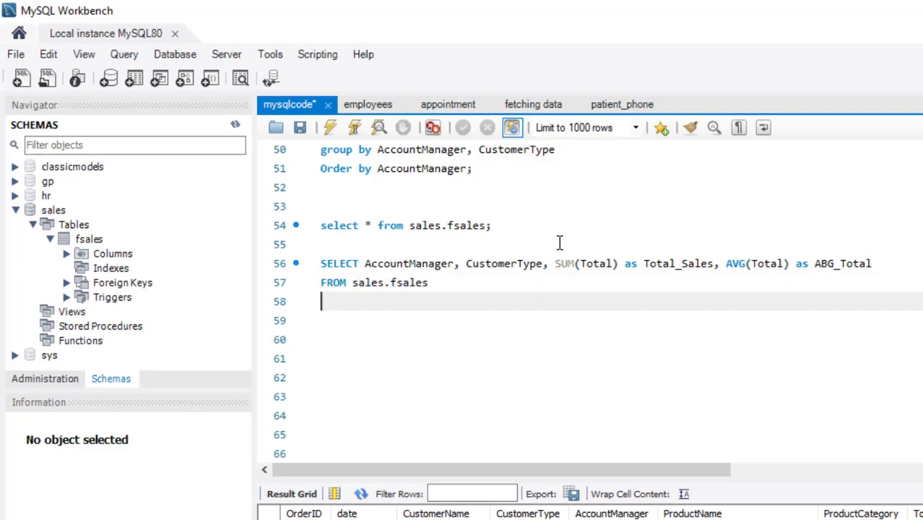
type("GROUP BY A")
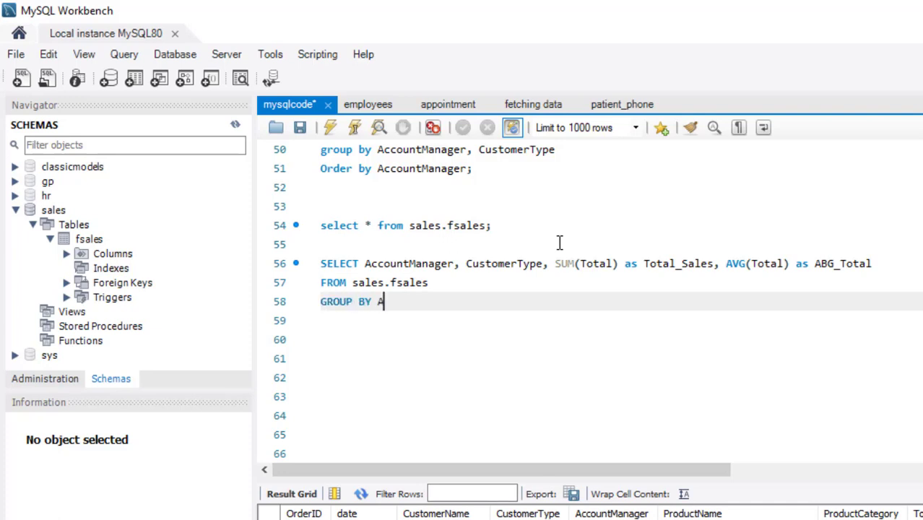
type("ccountManag")
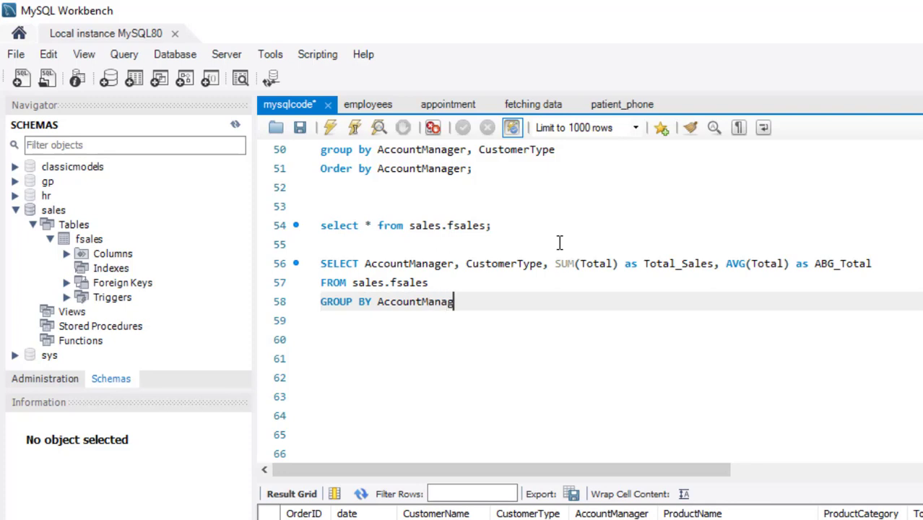
type("er, CustomerType")
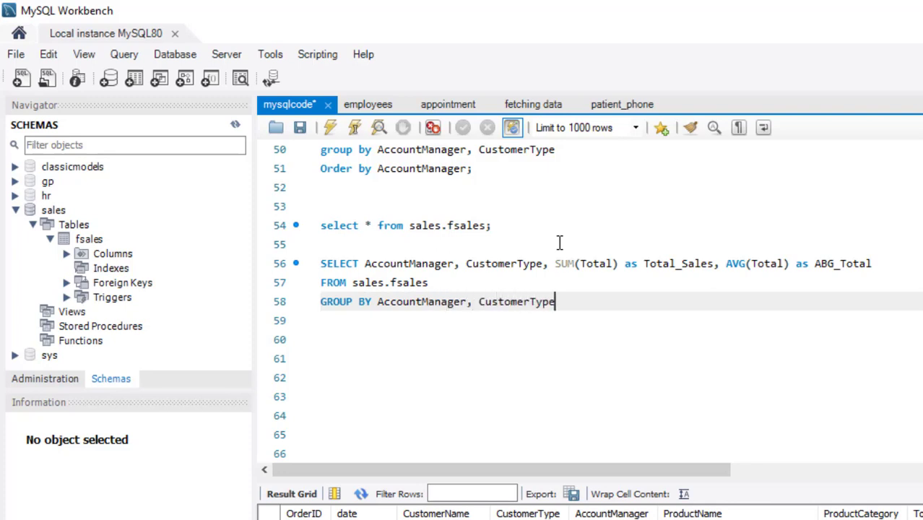
Step: Add HAVING AccountManager IN the two managers' names, then begin ORDER BY AccountManager
key("Return")
type("HAVING ")
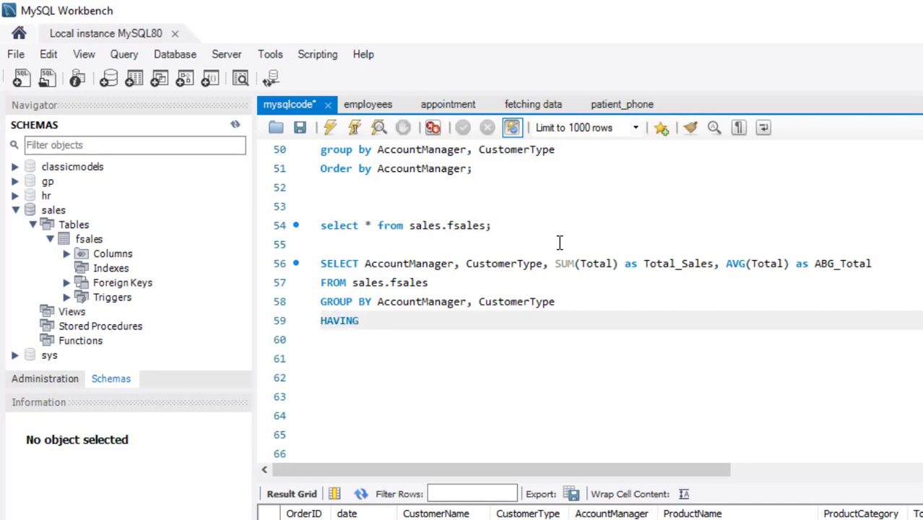
type("aCCOUNT")
key("BackSpace")
key("BackSpace")
key("BackSpace")
key("BackSpace")
key("BackSpace")
key("BackSpace")
key("BackSpace")
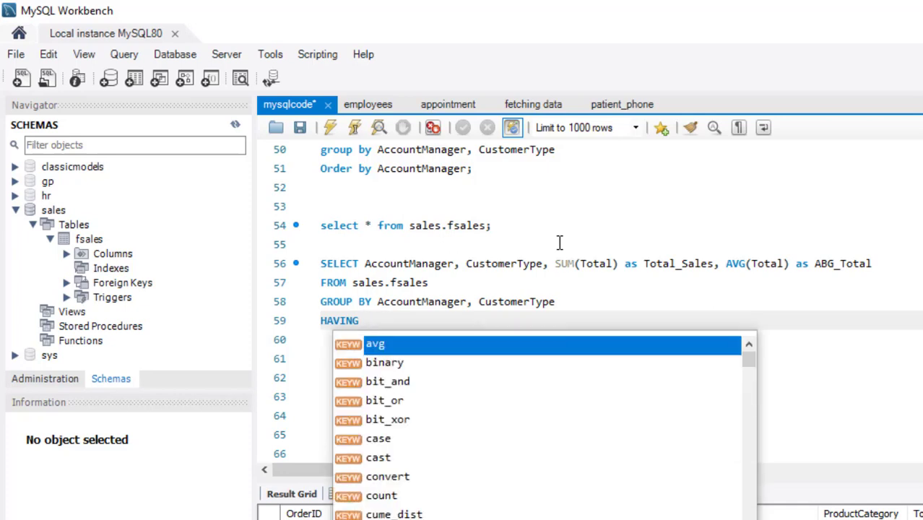
type("Account")
key("Return")
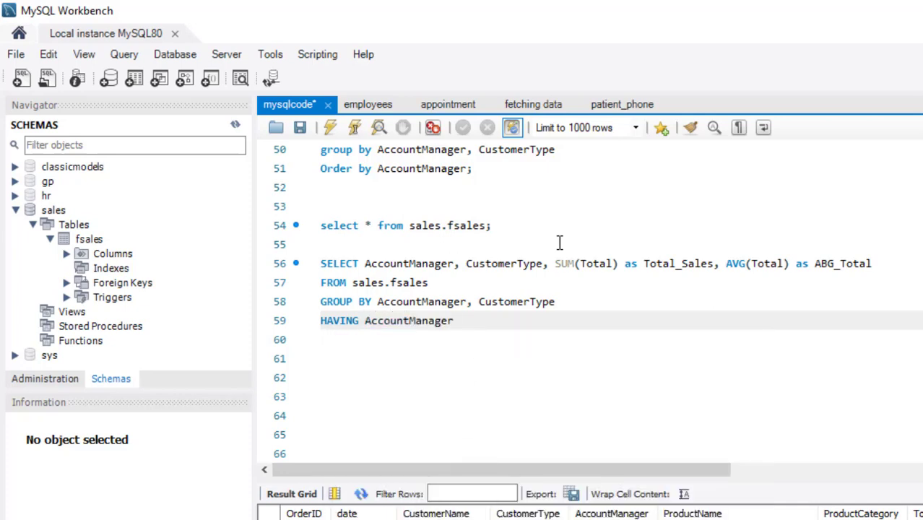
type("IN (")
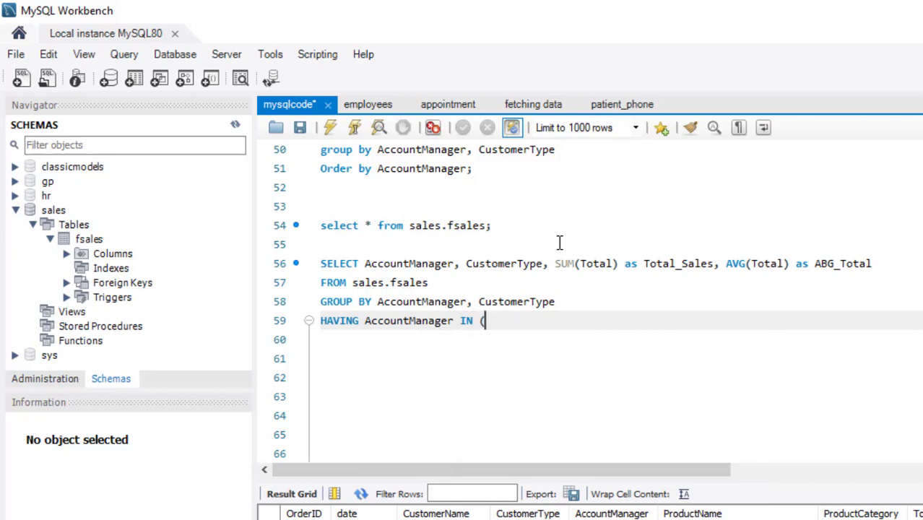
type(")")
key("Left")
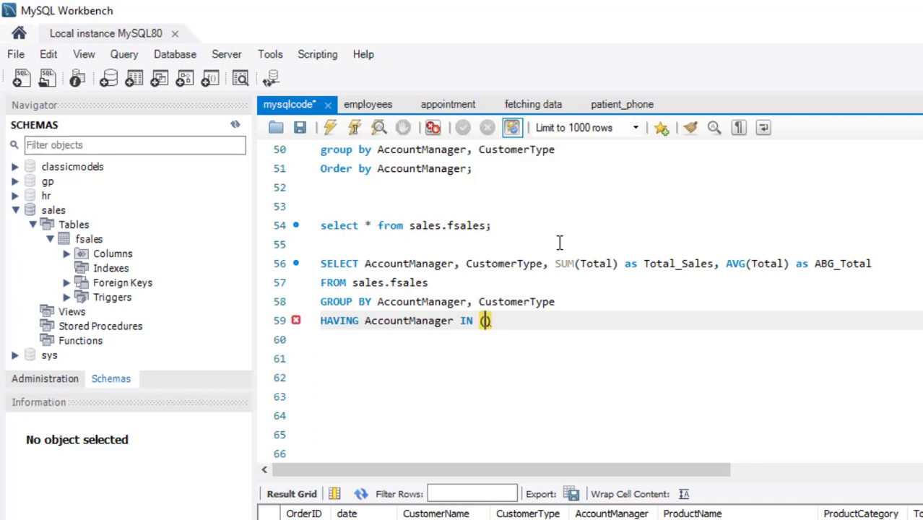
type("''")
key("Left")
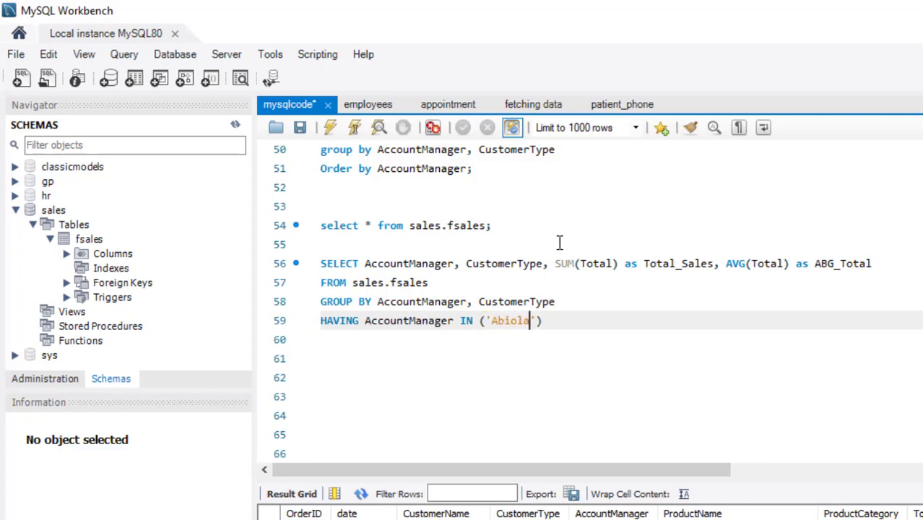
key("Right")
type(", ")
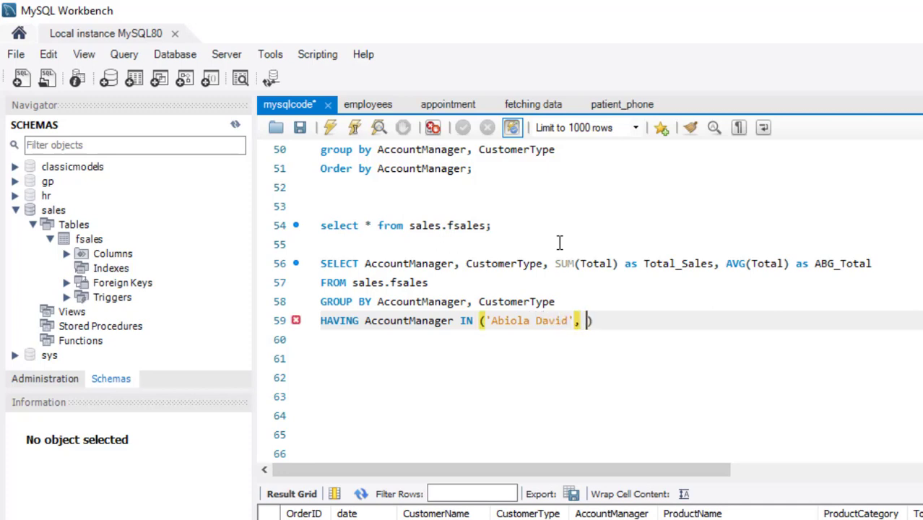
type("''")
key("Left")
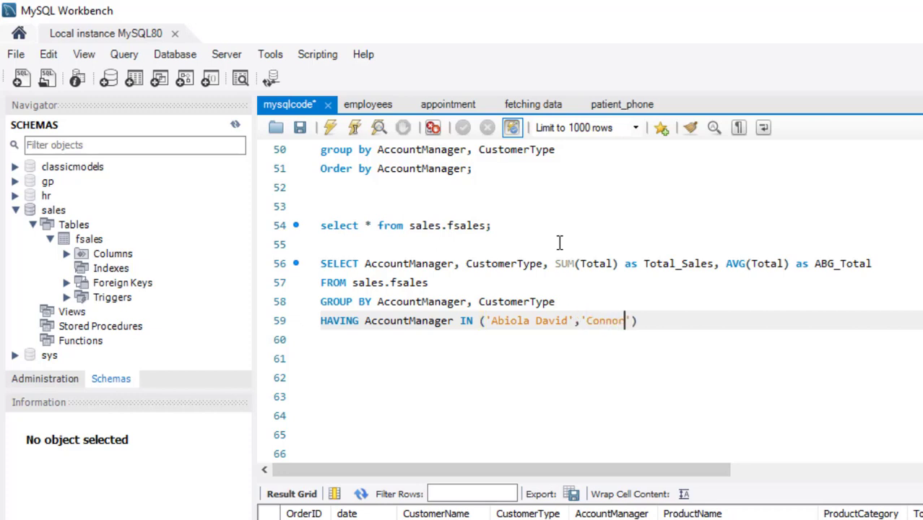
key("Down")
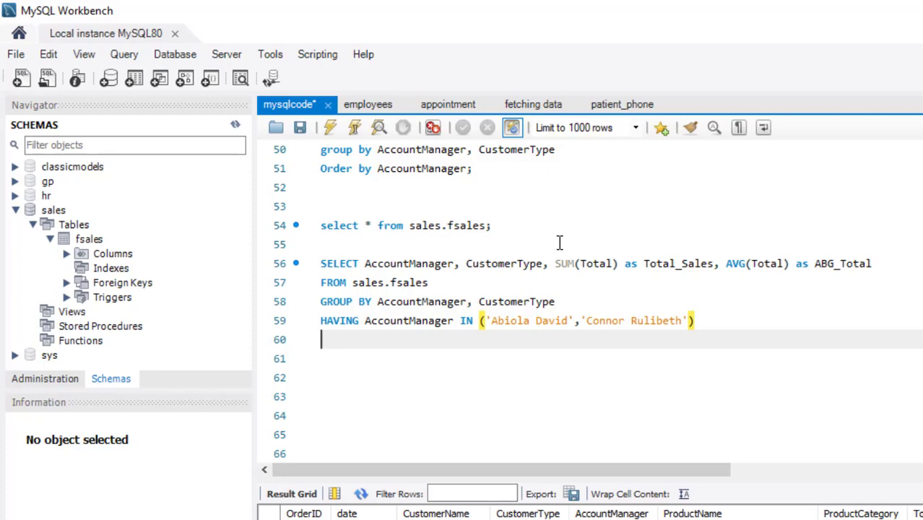
type("ORDER BY Acco")
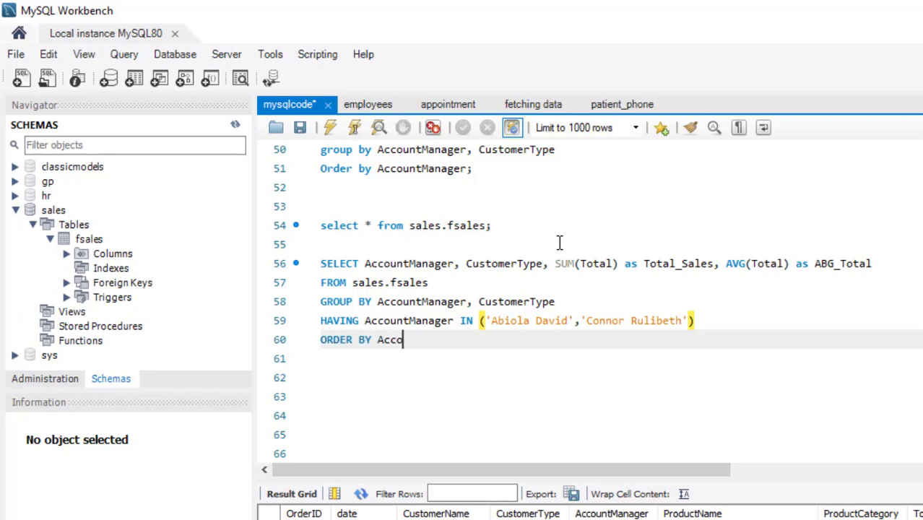
type("untManager;")
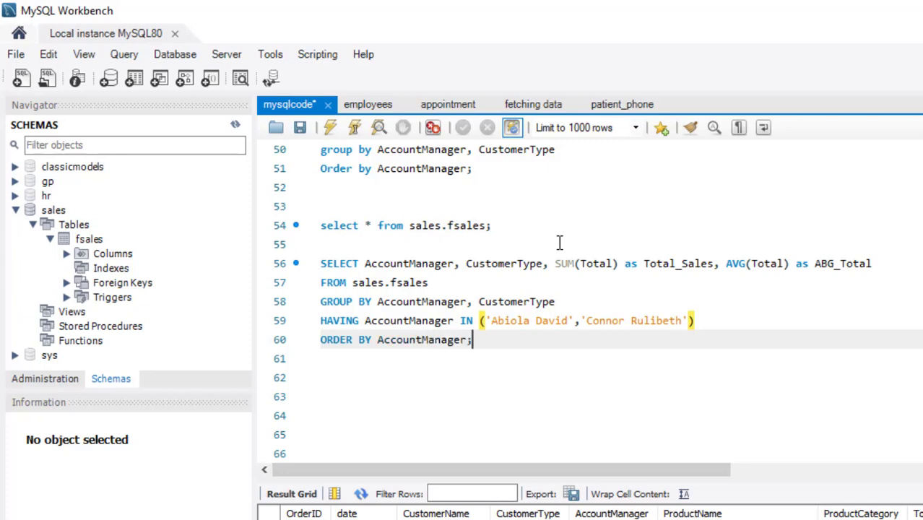
Step: Execute the query to list Total_Sales and ABG_Total per manager and customer type
key("ctrl+Return")
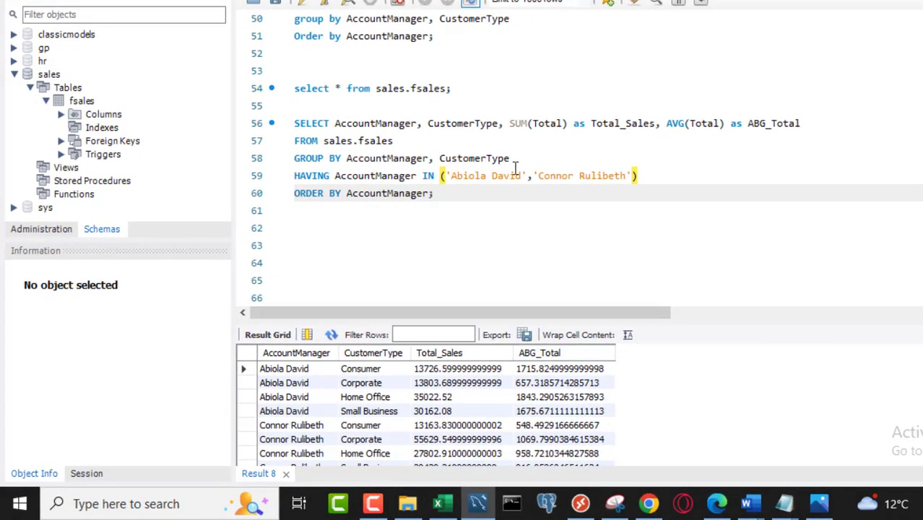
Step: Wrap SUM(Total) and AVG(Total) in format(...,2) to round both to two decimals
left_click(511, 123)
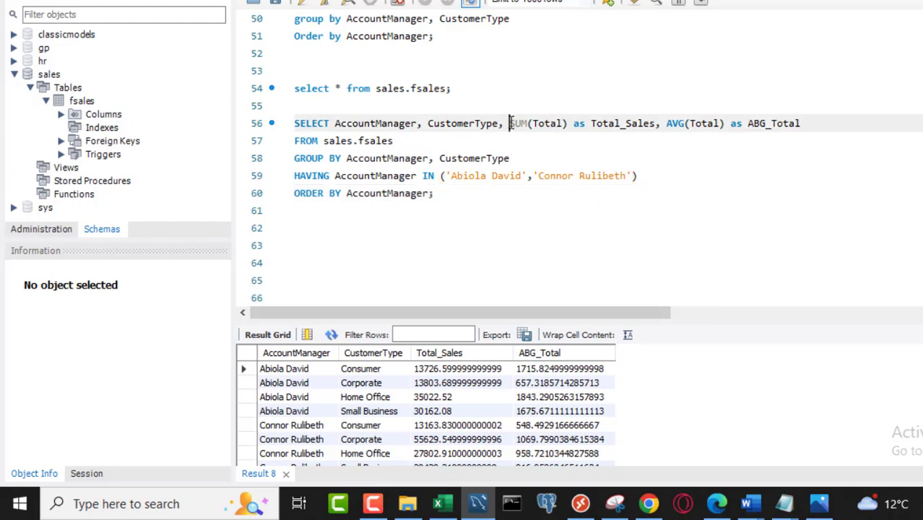
type("Format")
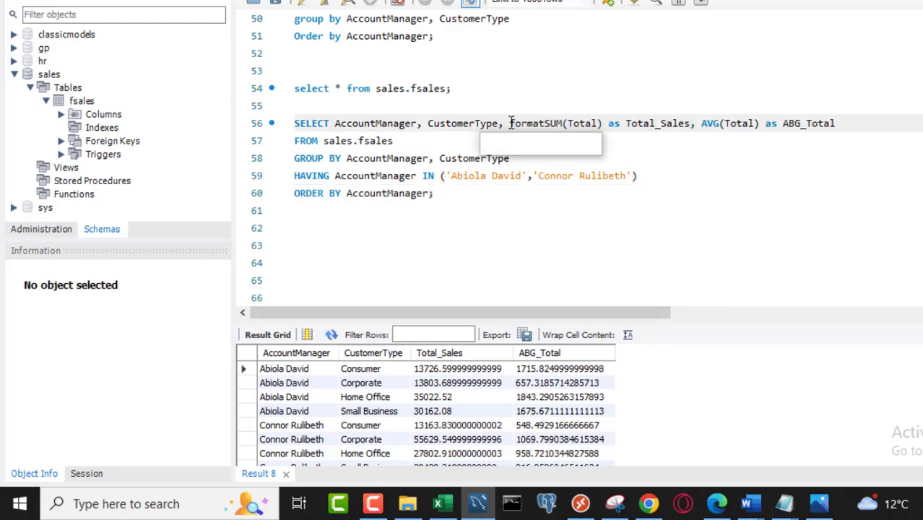
type("(")
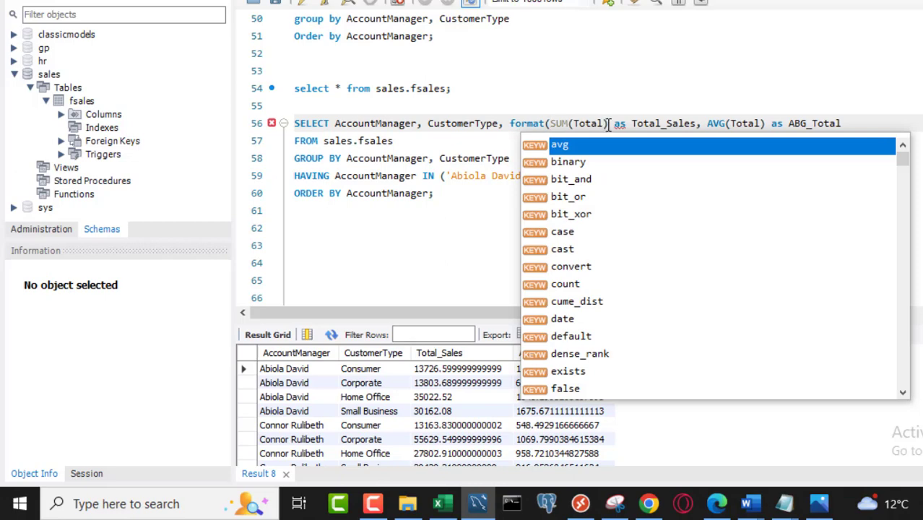
left_click(609, 124)
type("),")
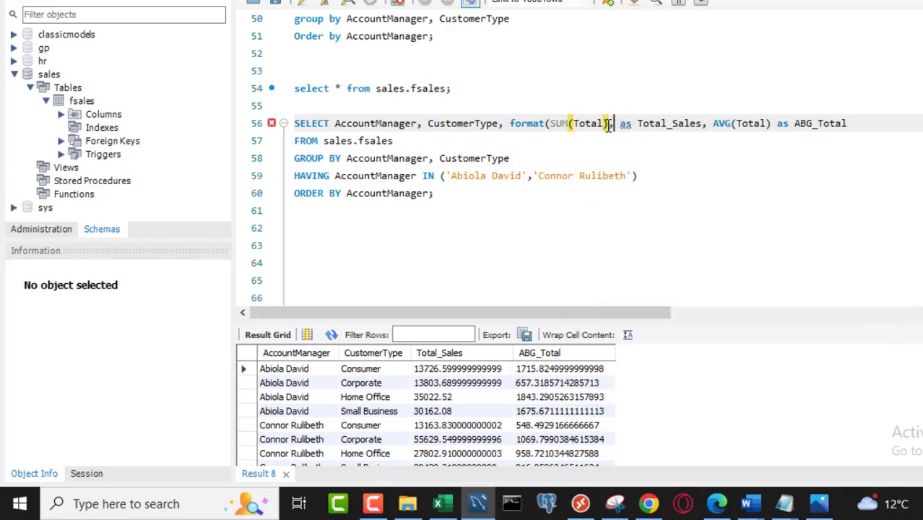
type("2)")
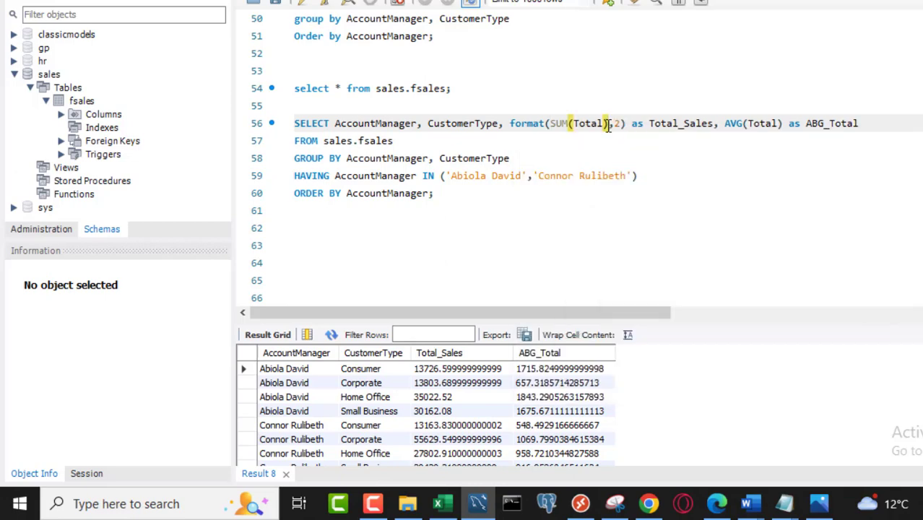
left_click(724, 124)
type("F")
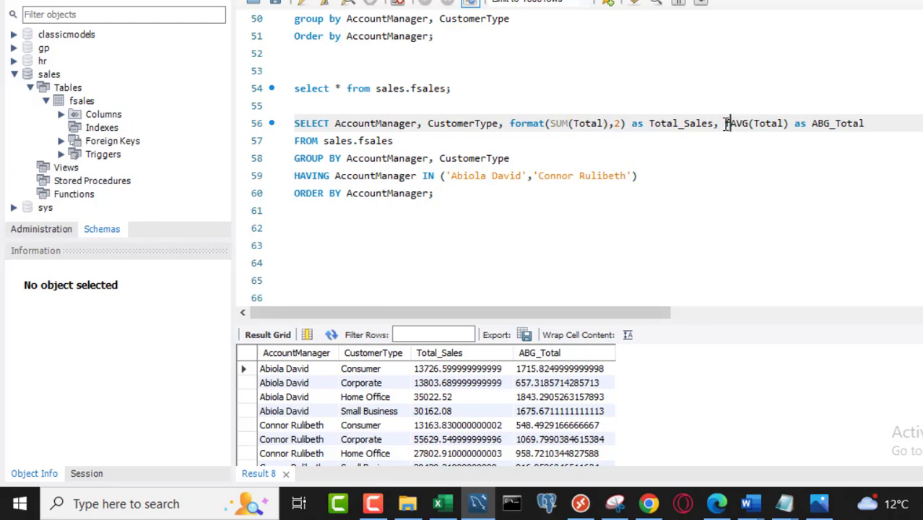
type("ormat(")
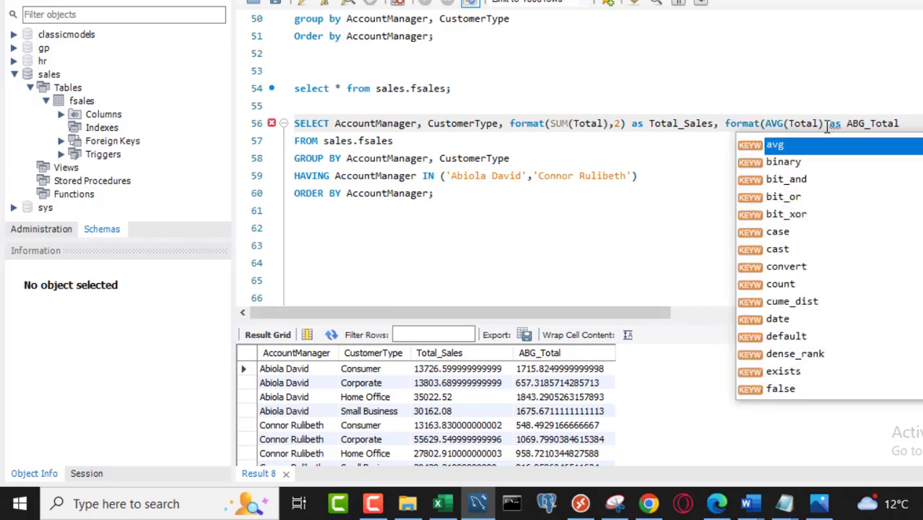
left_click(825, 124)
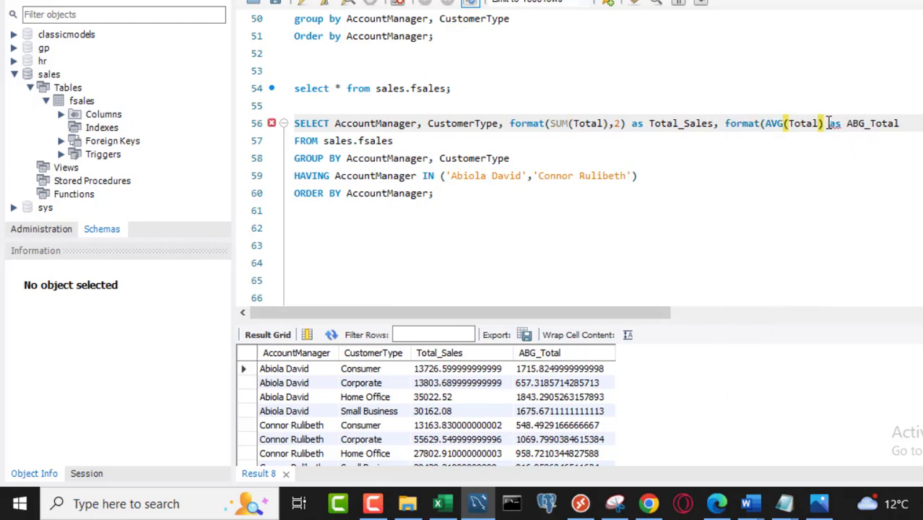
left_click(829, 123)
type(",2)")
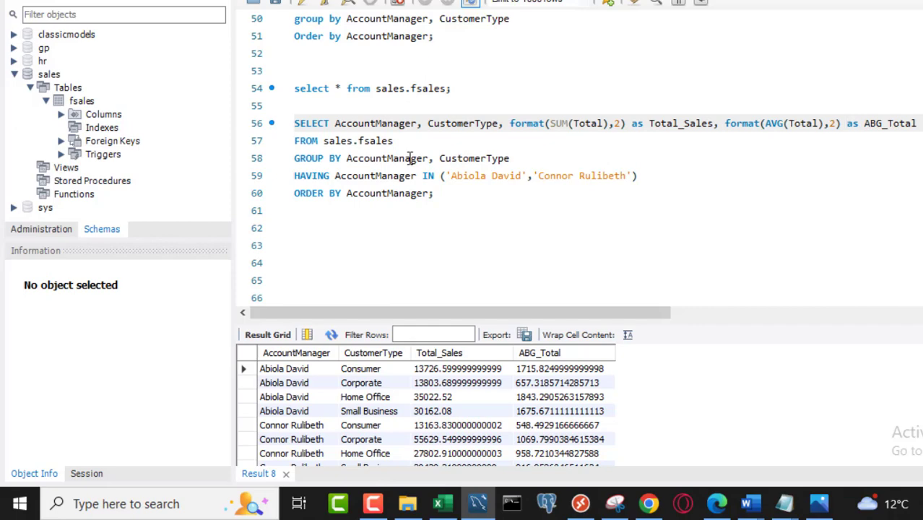
Step: Rerun the query, enlarge the result grid, and bring Excel's Table1 back up to compare
left_click(388, 158)
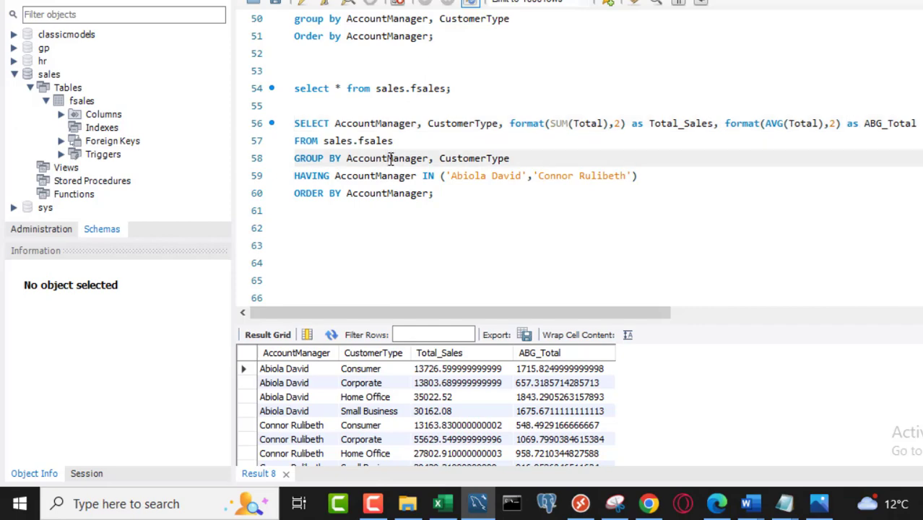
key("ctrl+Return")
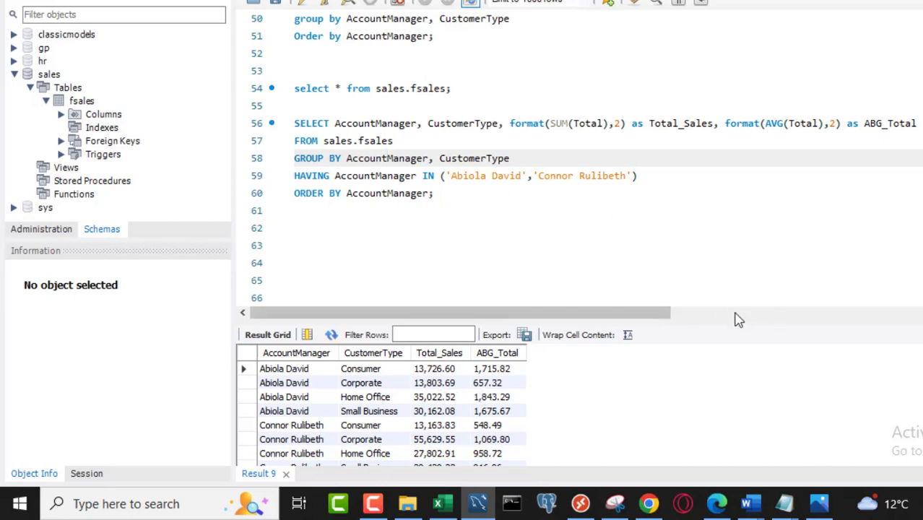
mouse_move(741, 321)
left_mouse_down()
mouse_move(727, 277)
mouse_move(572, 258)
left_mouse_up()
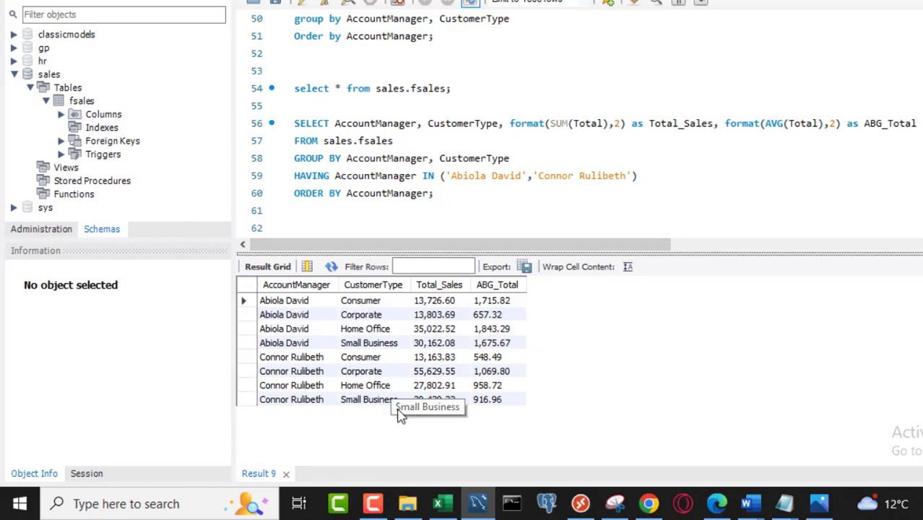
left_click(443, 503)
left_click(145, 136)
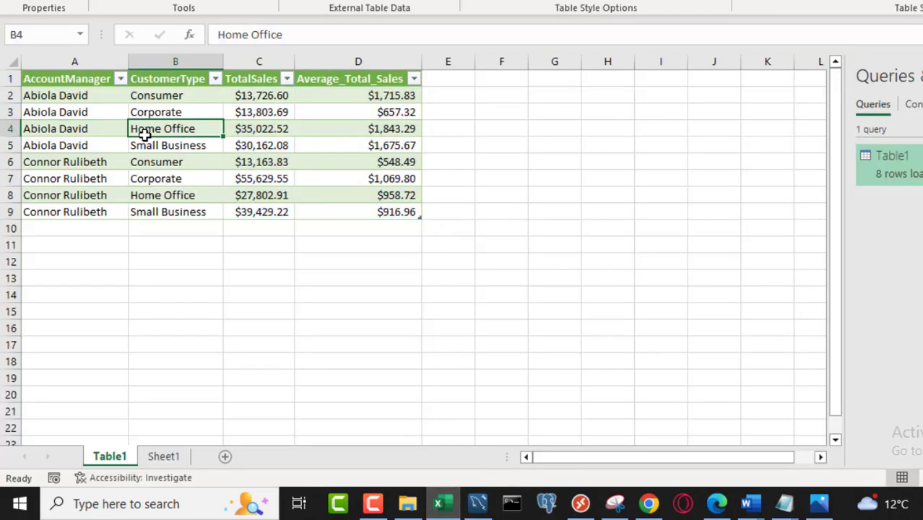